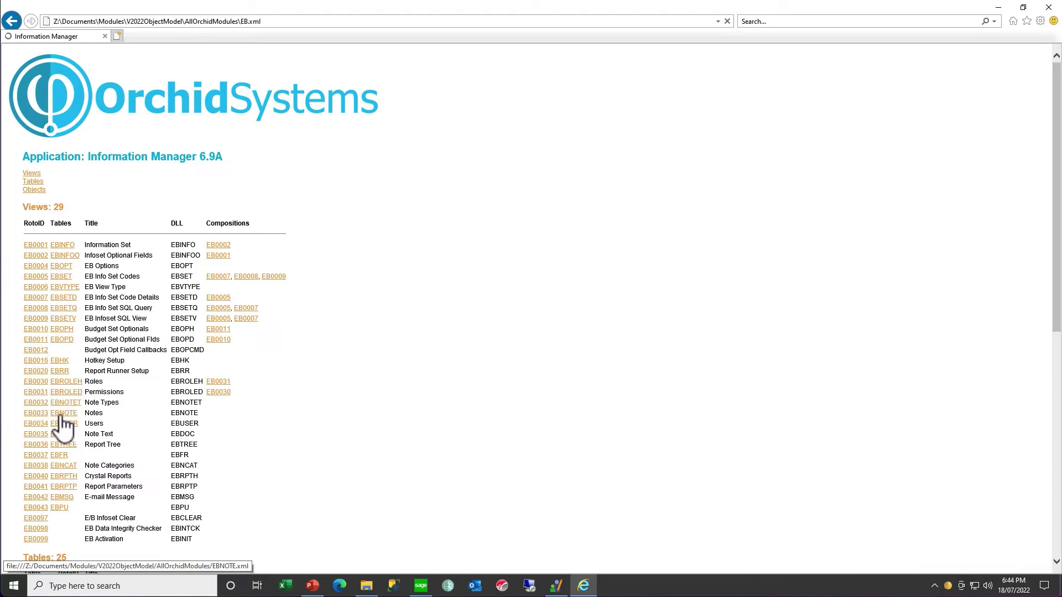
- View the EBNOTE table definition in the Information Manager object model, return to the list and open the EBDOC table definition
{"action": "left_click", "coordinate": [61, 415]}
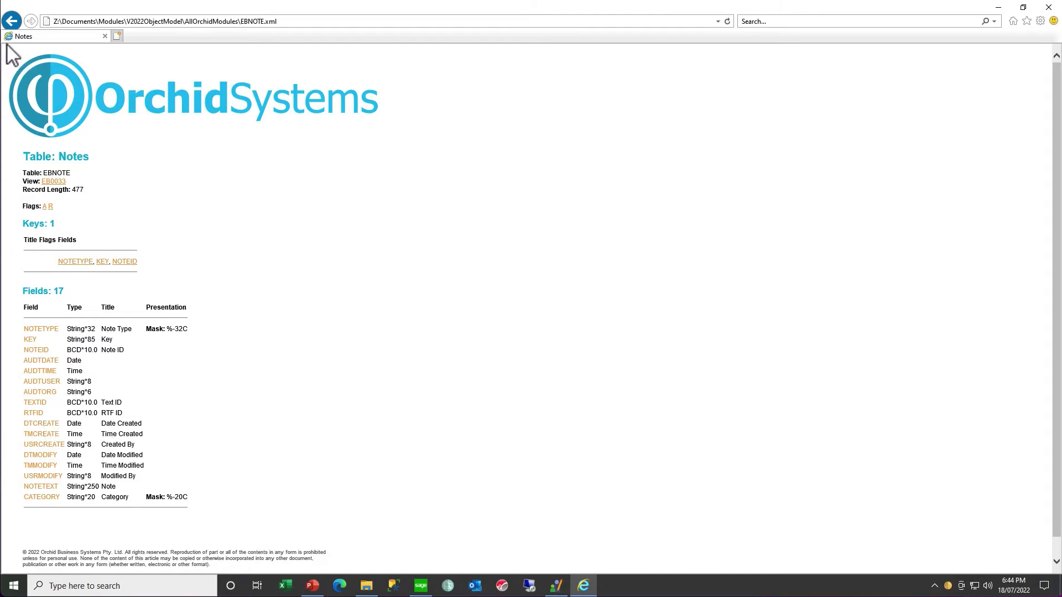
{"action": "left_click", "coordinate": [11, 21]}
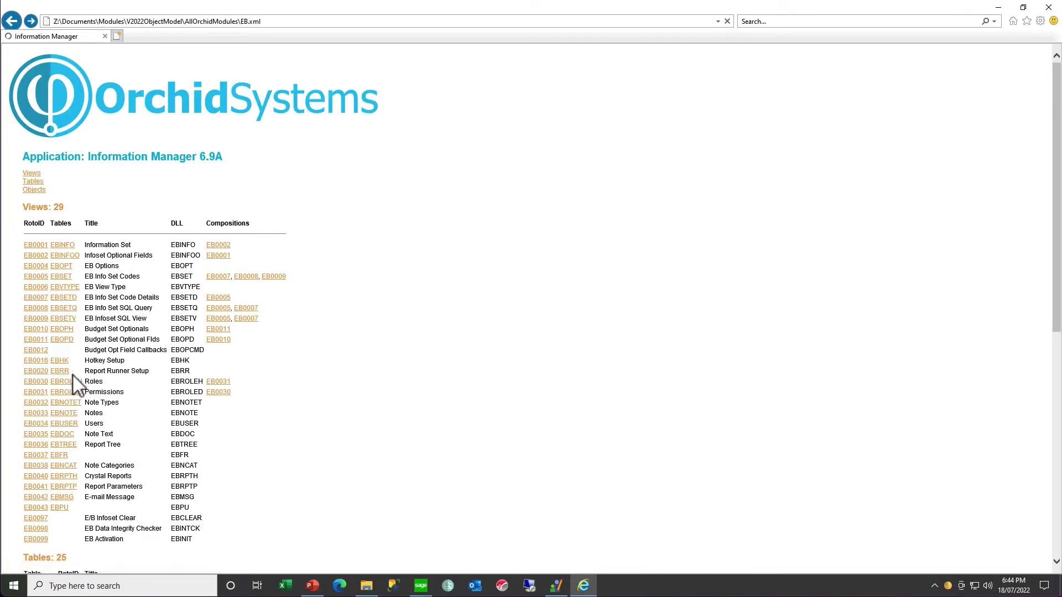
{"action": "left_click", "coordinate": [62, 436]}
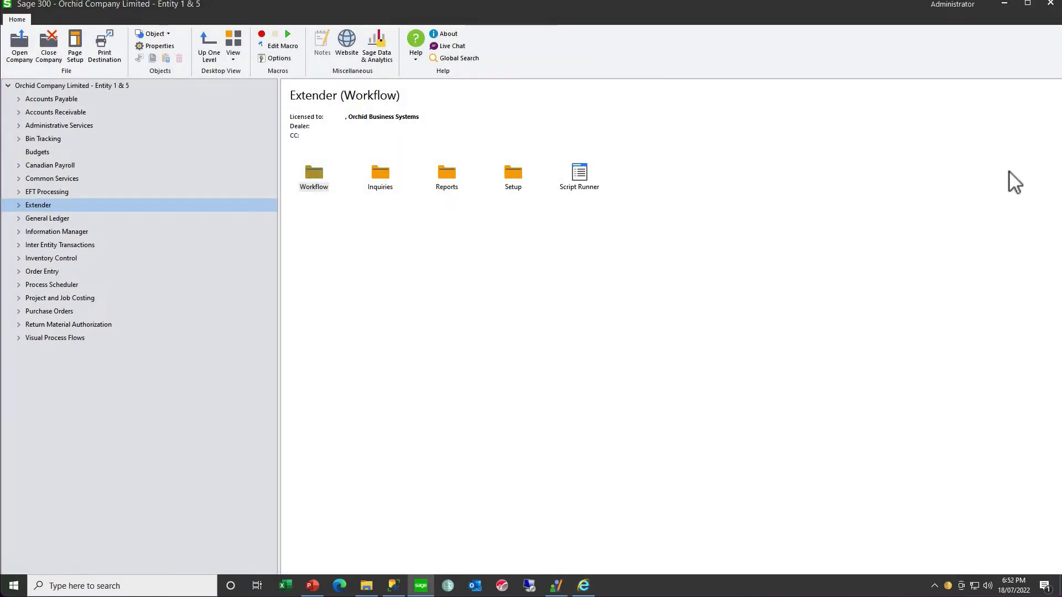
- Open the Inventory Control items window in Sage 300, display item A1-103/0 and review its attached item notes
{"action": "left_click", "coordinate": [19, 259]}
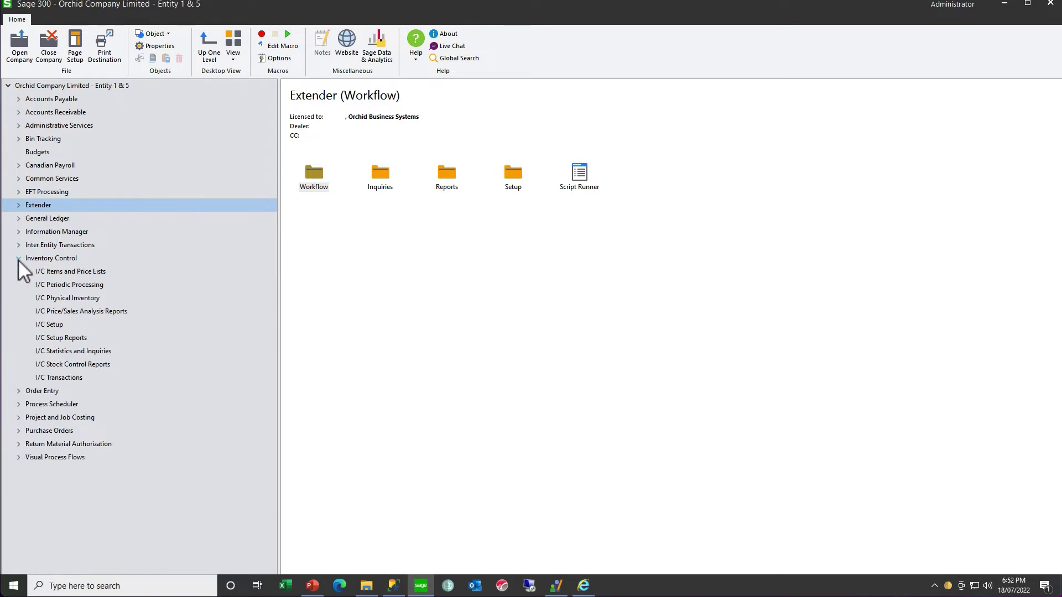
{"action": "left_click", "coordinate": [54, 274]}
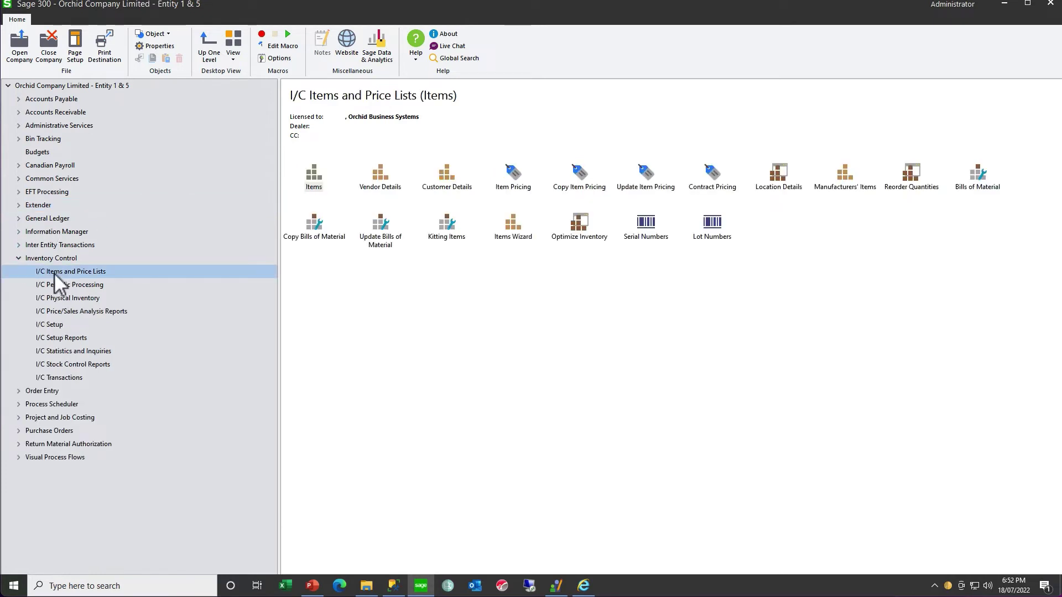
{"action": "double_click", "coordinate": [313, 176]}
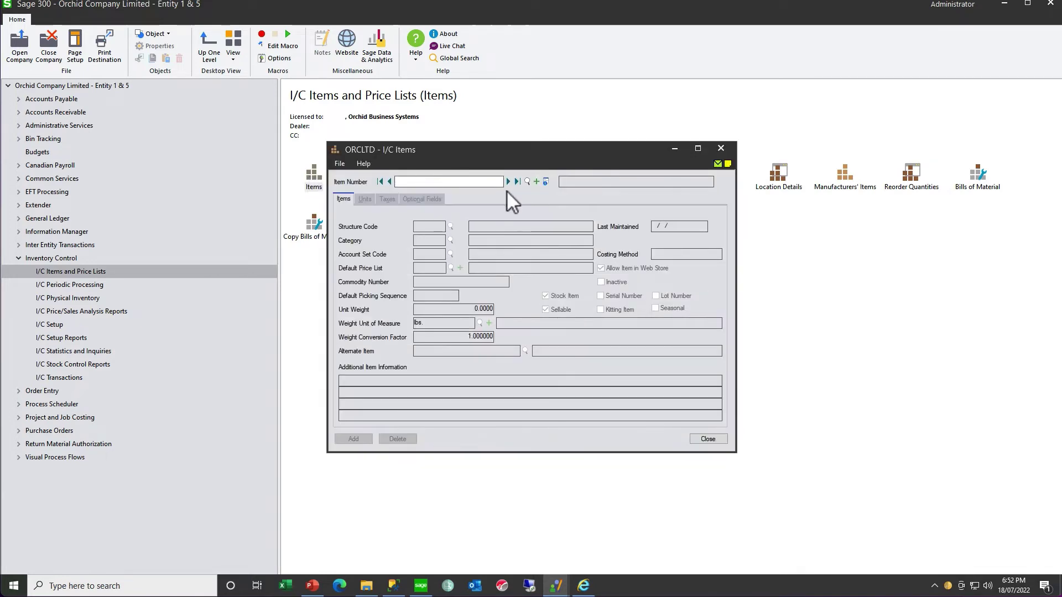
{"action": "left_click", "coordinate": [508, 181]}
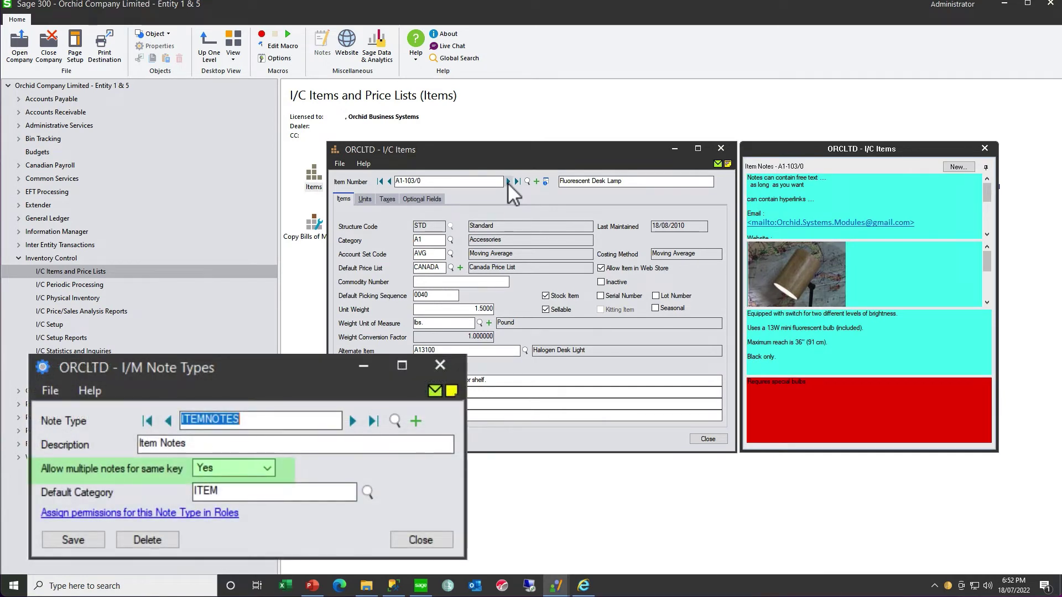
{"action": "mouse_move", "coordinate": [828, 205]}
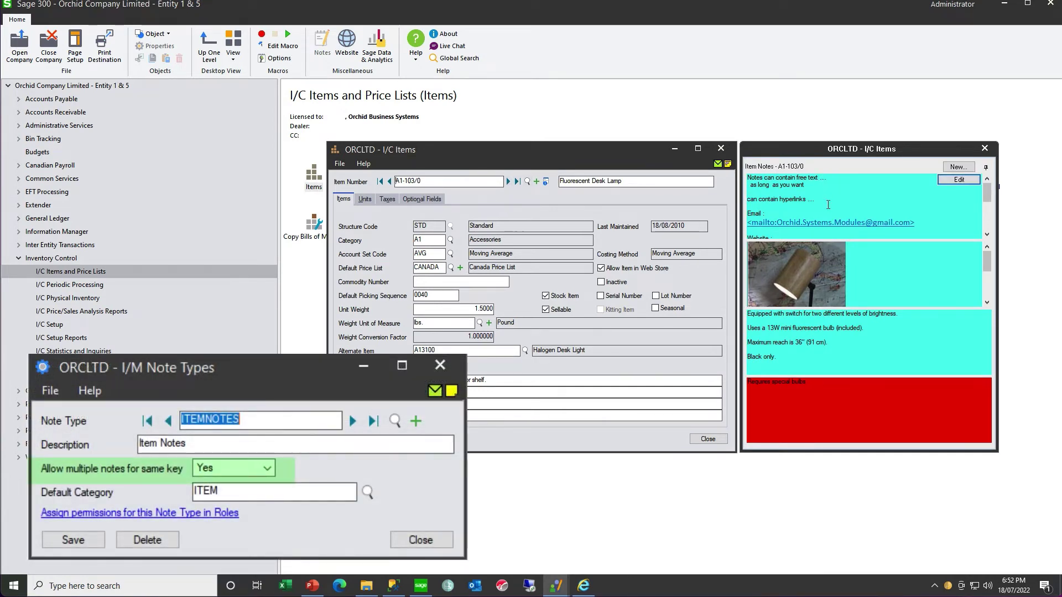
{"action": "mouse_move", "coordinate": [774, 429]}
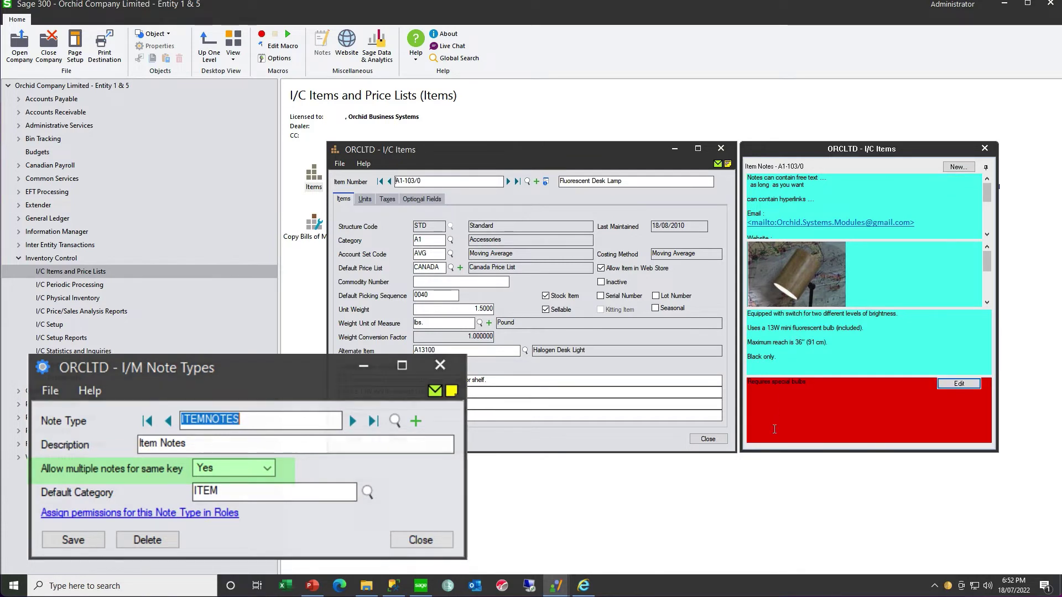
{"action": "mouse_move", "coordinate": [939, 200]}
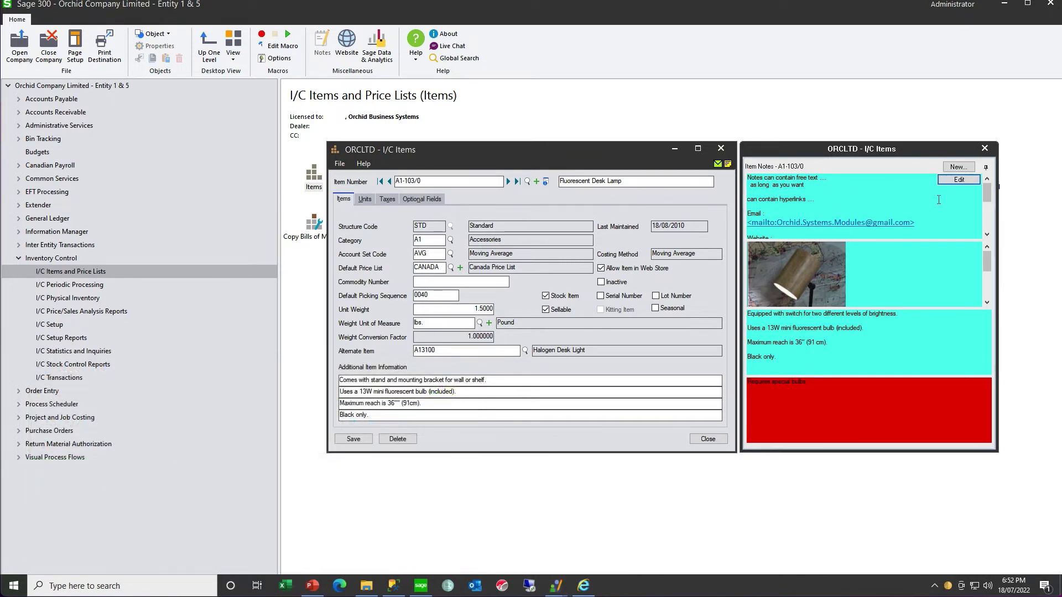
{"action": "mouse_move", "coordinate": [987, 193]}
{"action": "left_mouse_down"}
{"action": "mouse_move", "coordinate": [985, 233]}
{"action": "mouse_move", "coordinate": [990, 184]}
{"action": "left_mouse_up"}
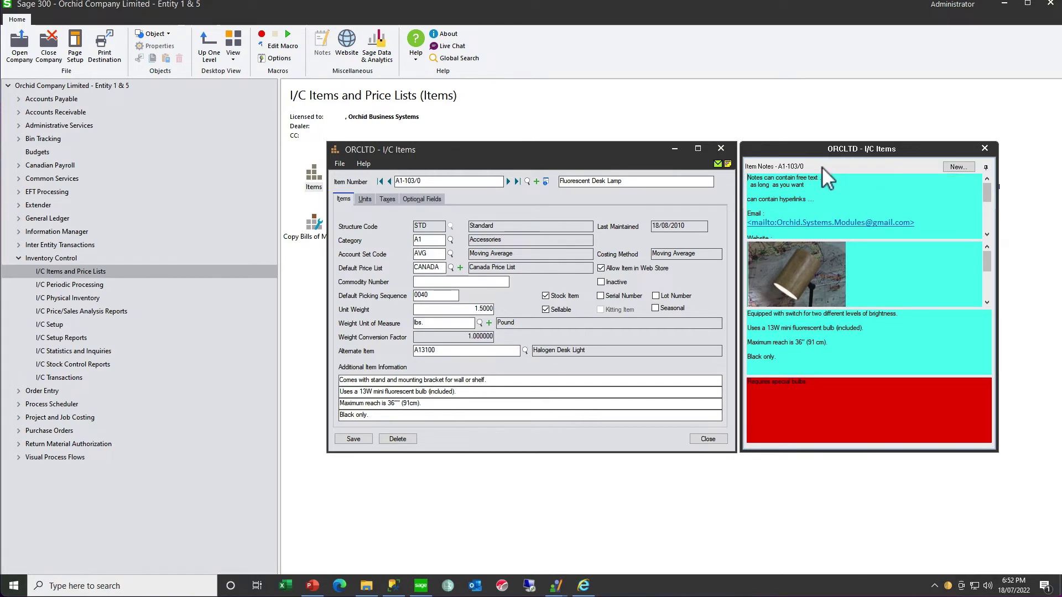
{"action": "mouse_move", "coordinate": [822, 178]}
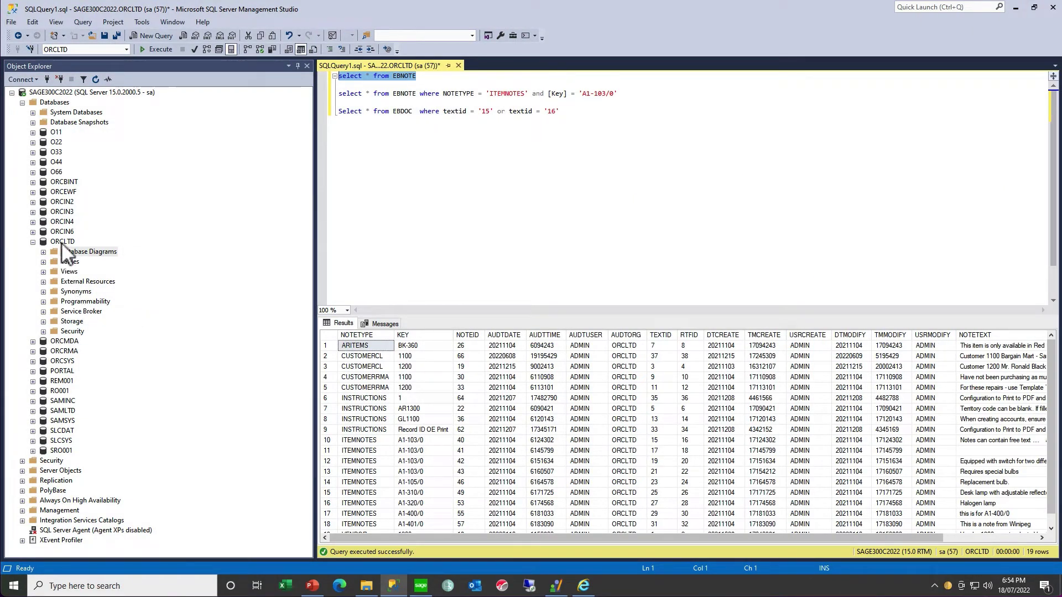
- Run only "select * from EBNOTE" on the ORCLTD database in SQL Server Management Studio and inspect the first row's TEXTID and RTFID
{"action": "left_click", "coordinate": [422, 76]}
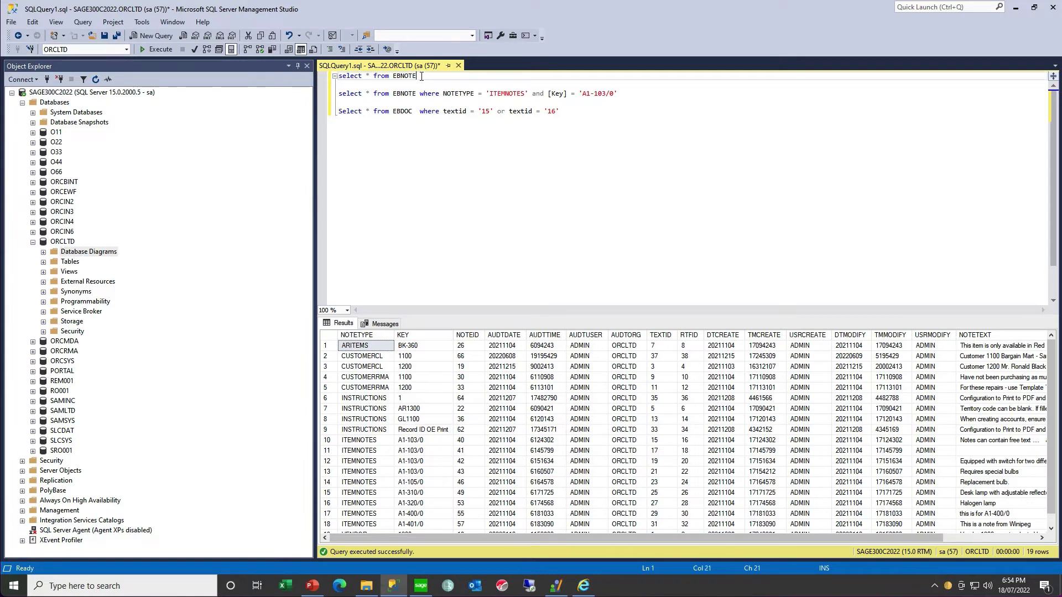
{"action": "left_click_drag", "start_coordinate": [421, 76], "coordinate": [335, 78]}
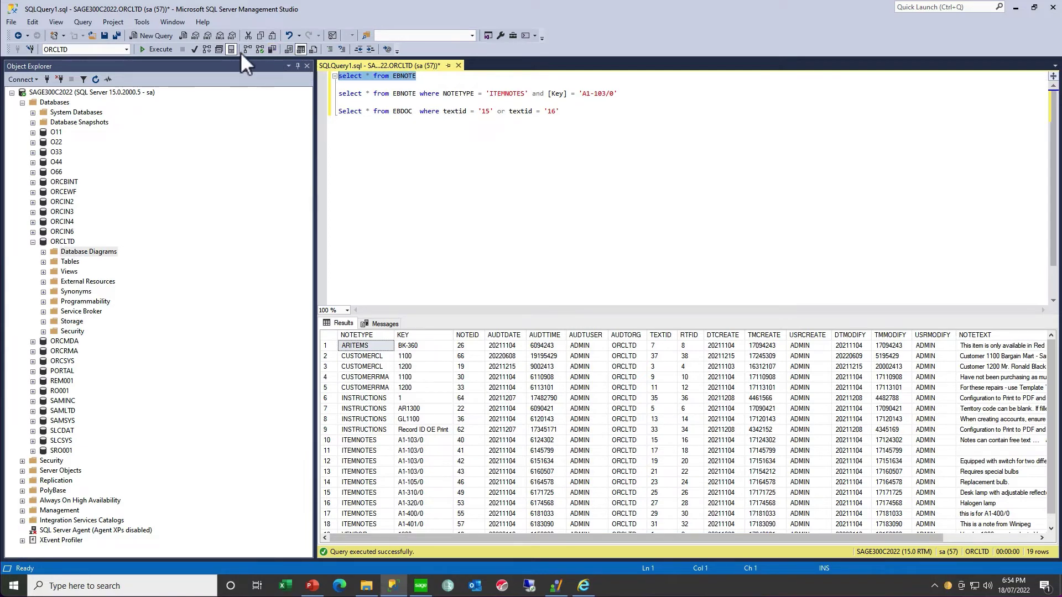
{"action": "left_click", "coordinate": [157, 51]}
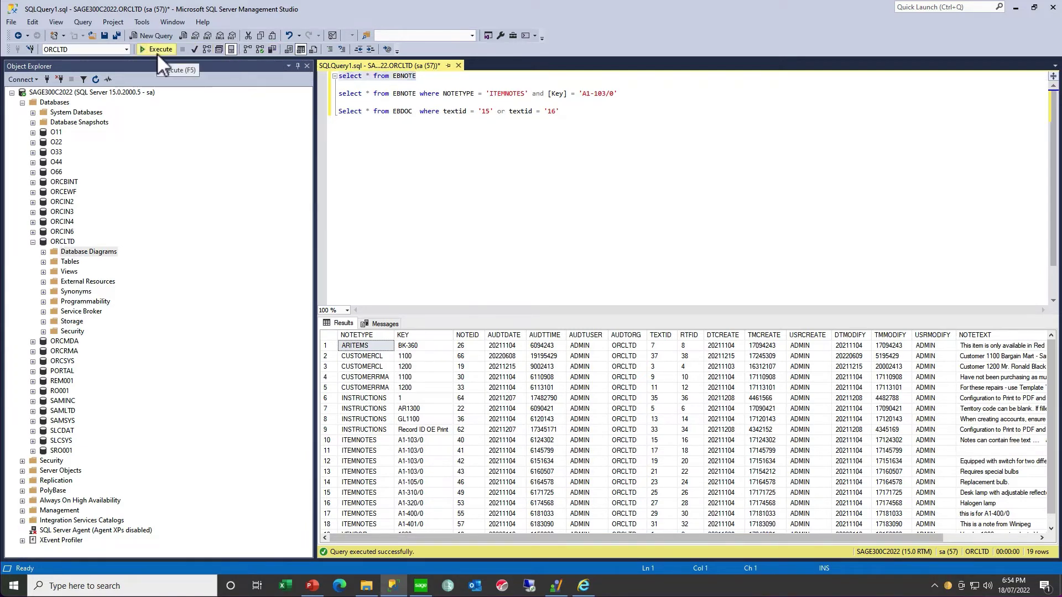
{"action": "left_click", "coordinate": [157, 53]}
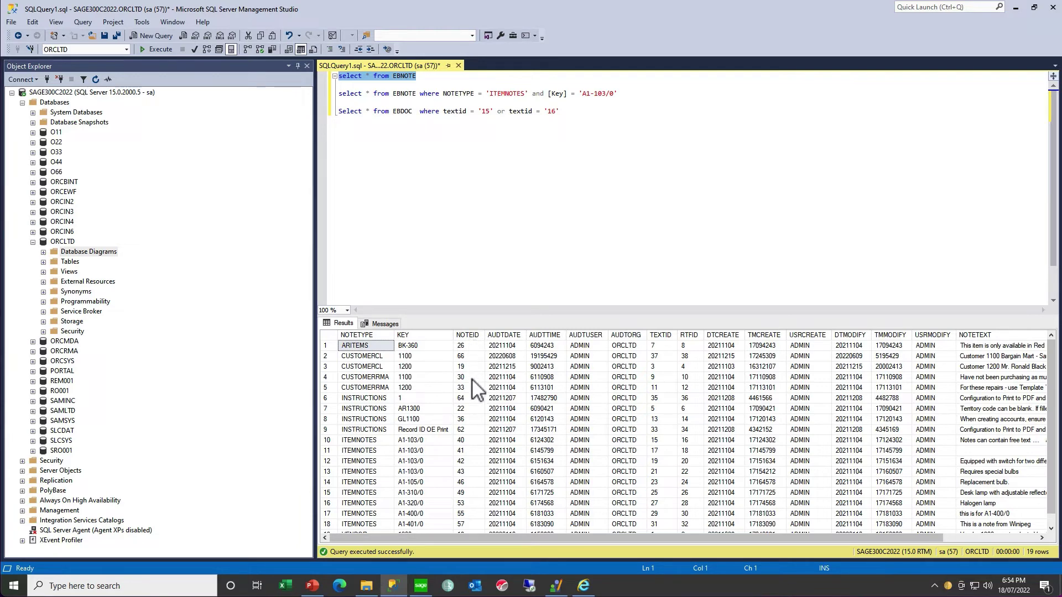
{"action": "left_click", "coordinate": [657, 344]}
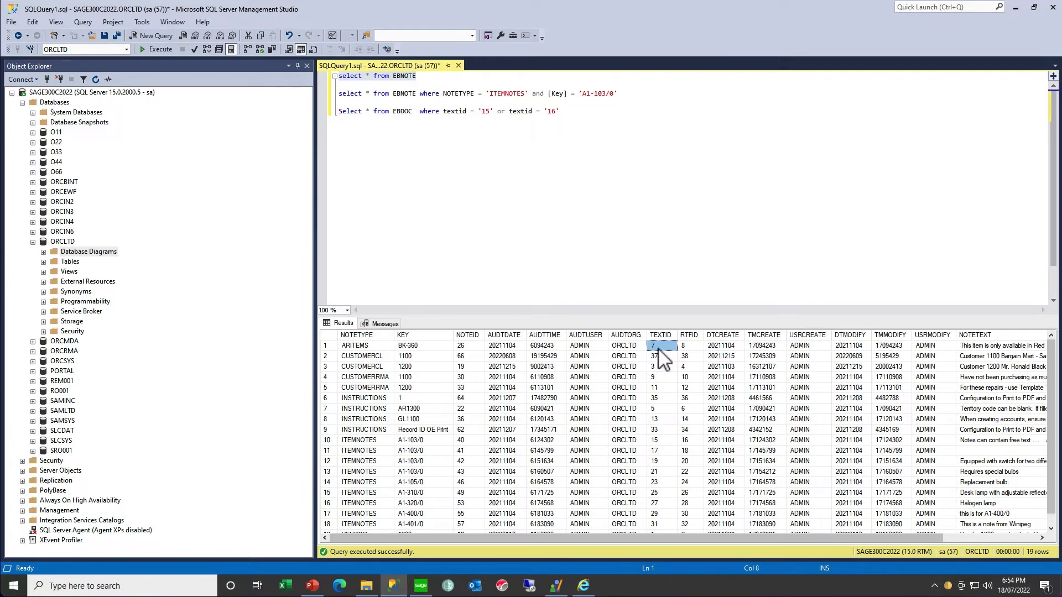
{"action": "left_click", "coordinate": [686, 346]}
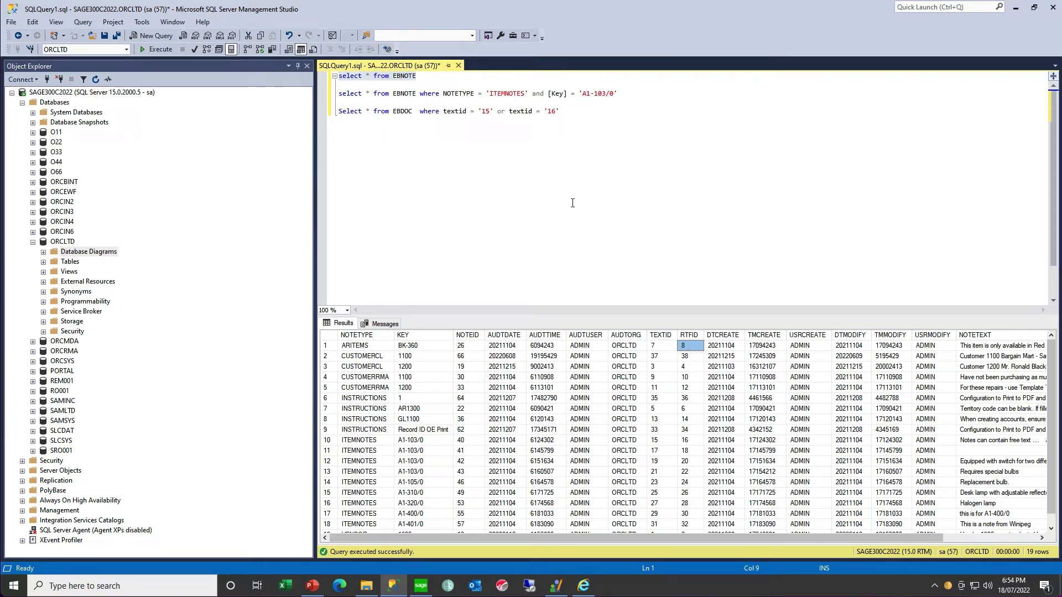
- Run the EBNOTE query for note type ITEMNOTES and key A1-103/0, and inspect the first row's NOTEID, NOTETEXT, TEXTID and RTFID
{"action": "left_click_drag", "start_coordinate": [618, 94], "coordinate": [330, 108]}
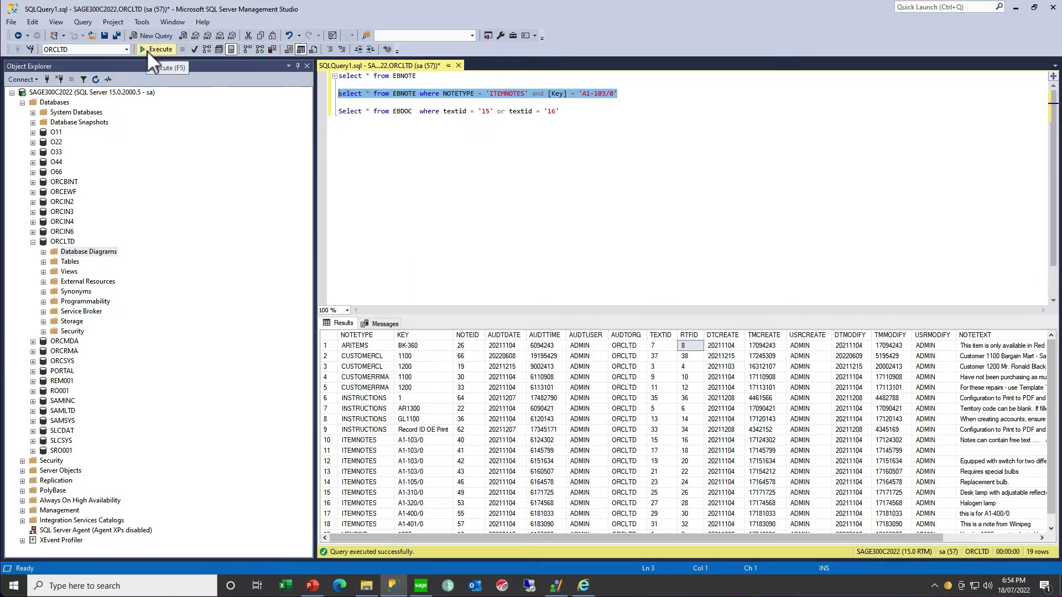
{"action": "left_click", "coordinate": [147, 51]}
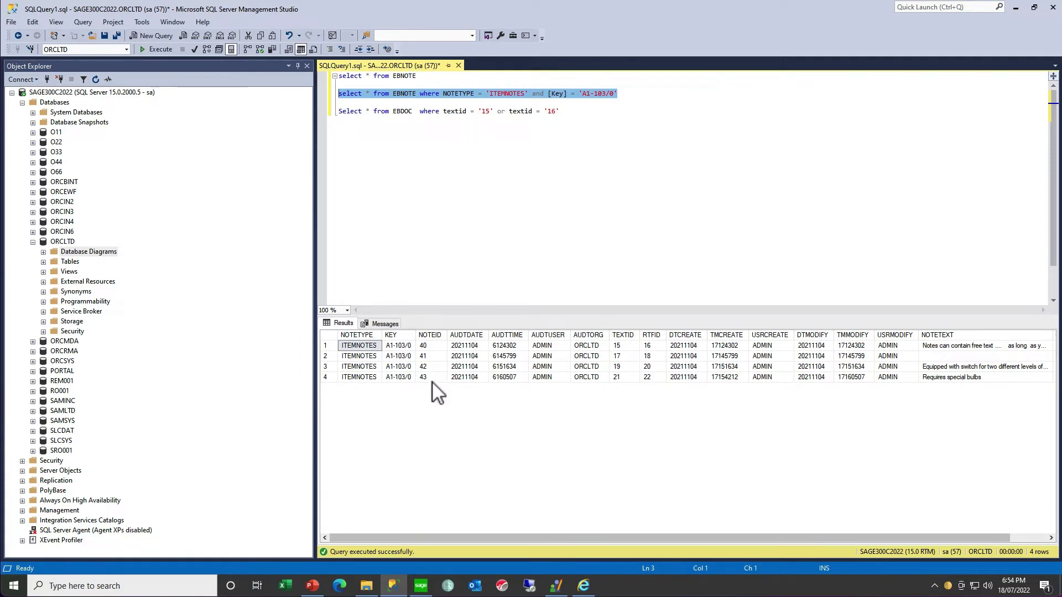
{"action": "left_click", "coordinate": [430, 348]}
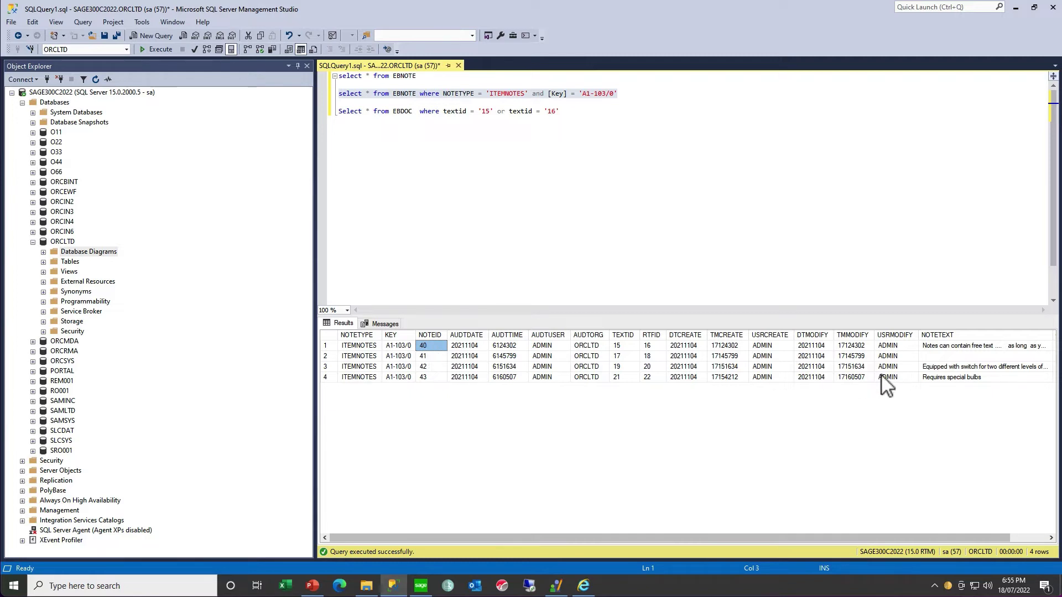
{"action": "left_click", "coordinate": [952, 345]}
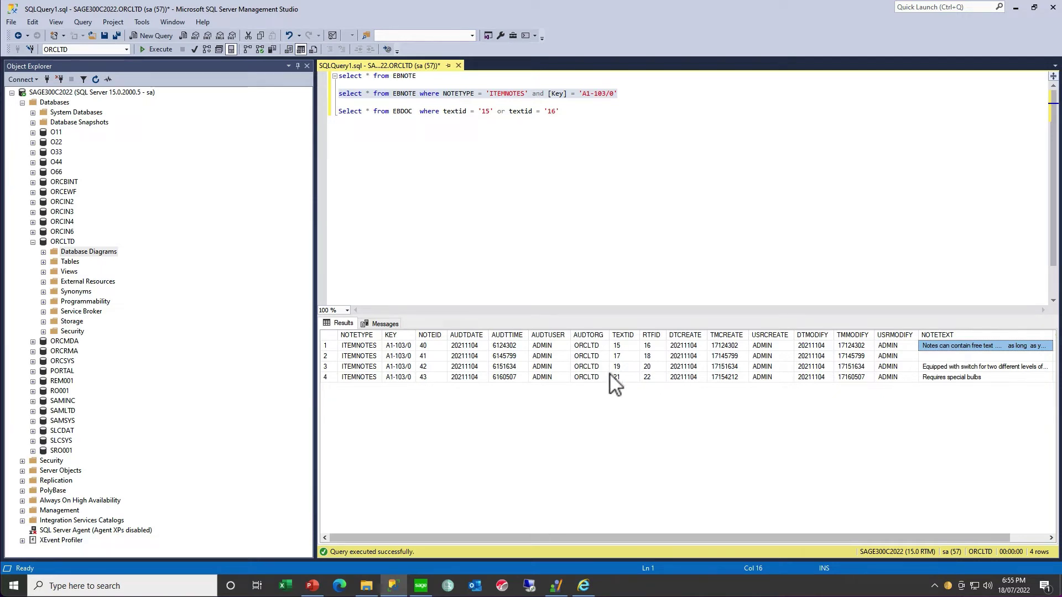
{"action": "left_click", "coordinate": [623, 348]}
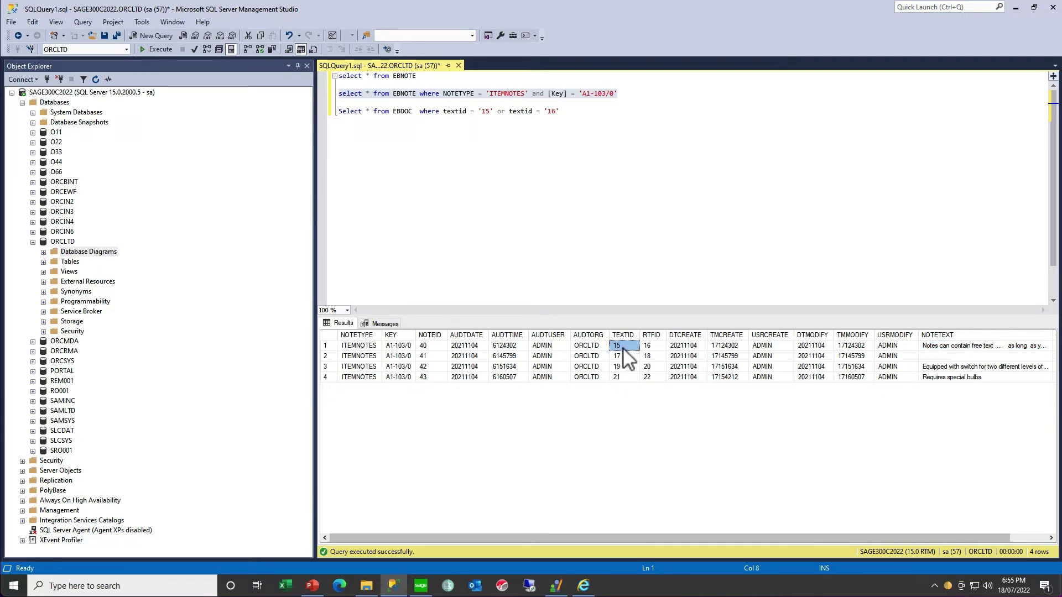
{"action": "left_click", "coordinate": [651, 346]}
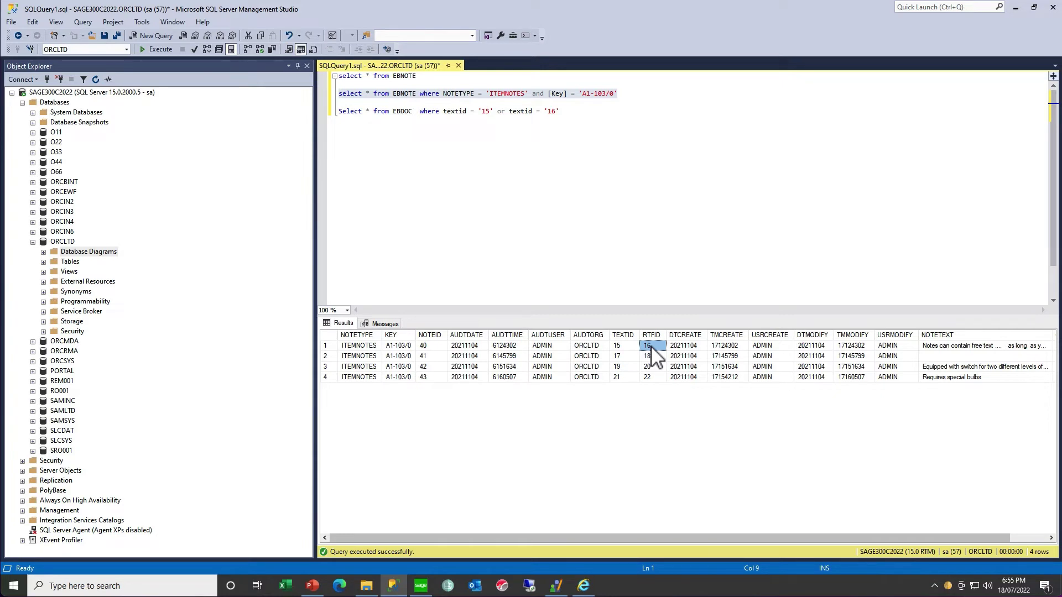
- Run only the "Select * from EBDOC" part of the third query and inspect the first three segments of text ID 18
{"action": "left_click", "coordinate": [413, 112]}
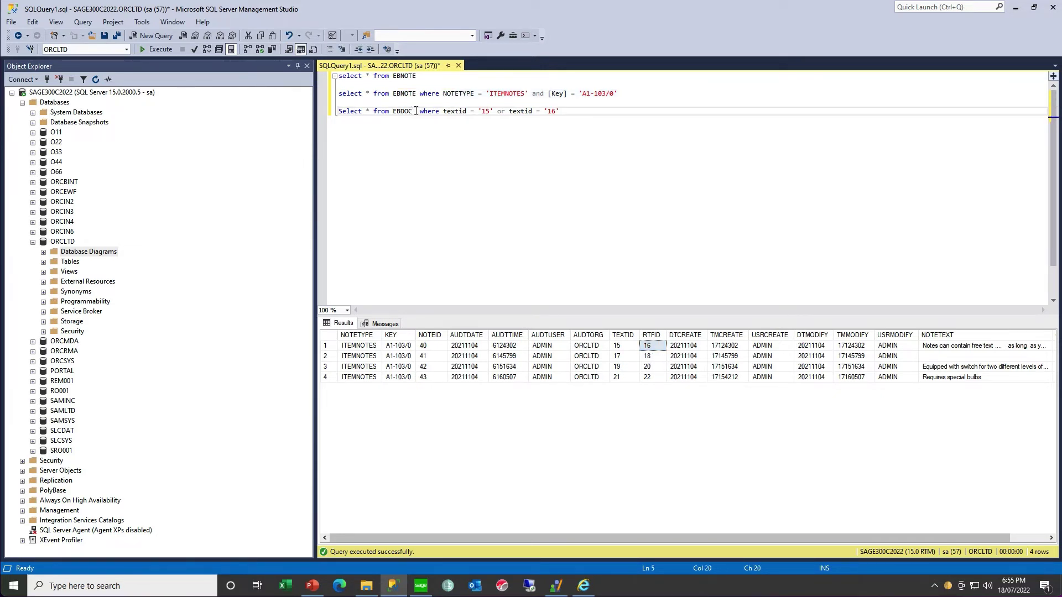
{"action": "left_click_drag", "start_coordinate": [416, 111], "coordinate": [338, 111]}
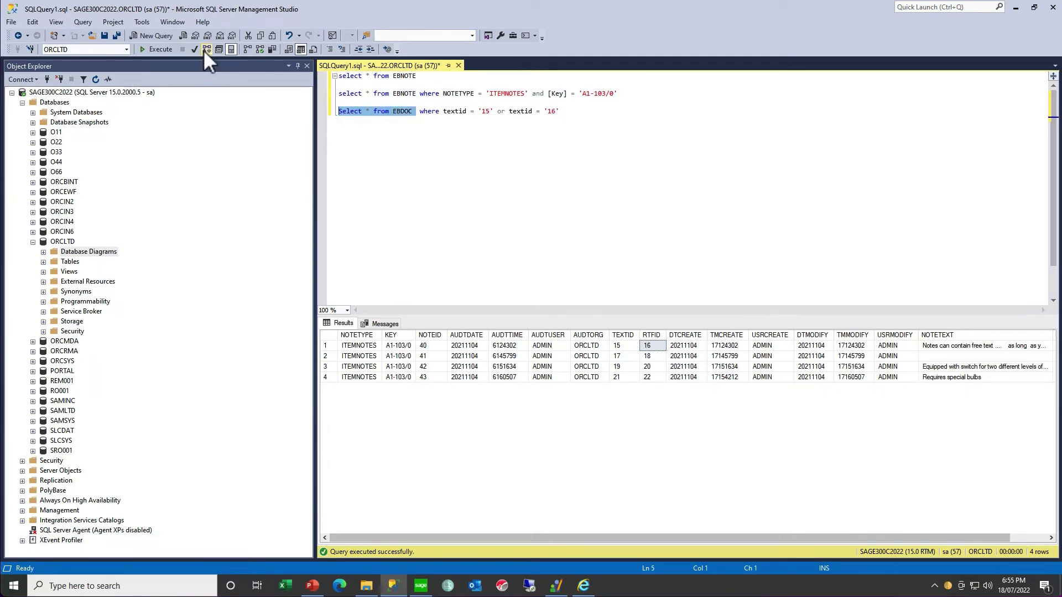
{"action": "left_click", "coordinate": [157, 49]}
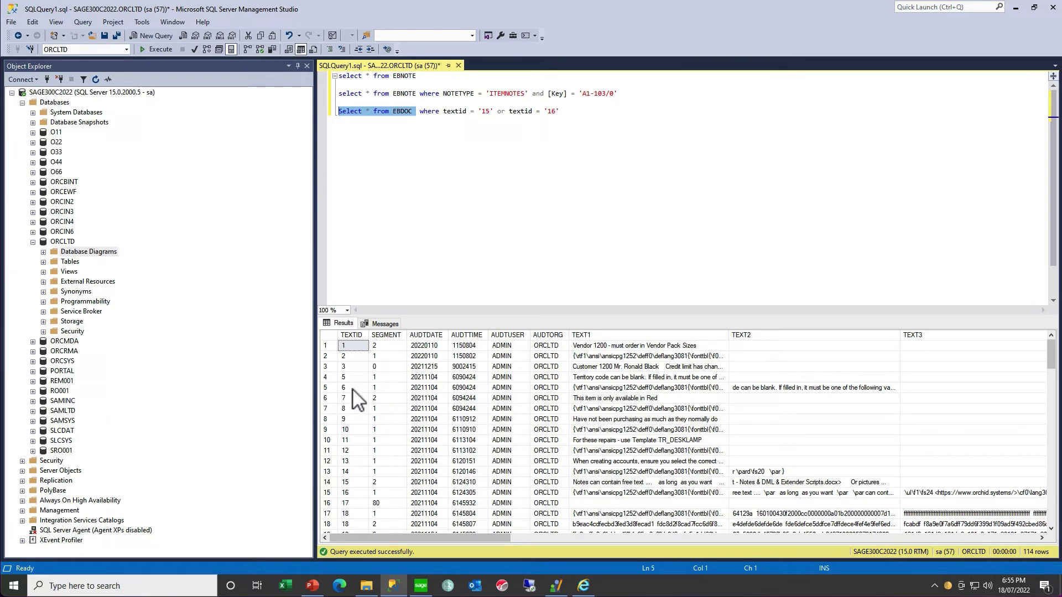
{"action": "scroll", "coordinate": [354, 472], "scroll_direction": "down", "scroll_amount": 1}
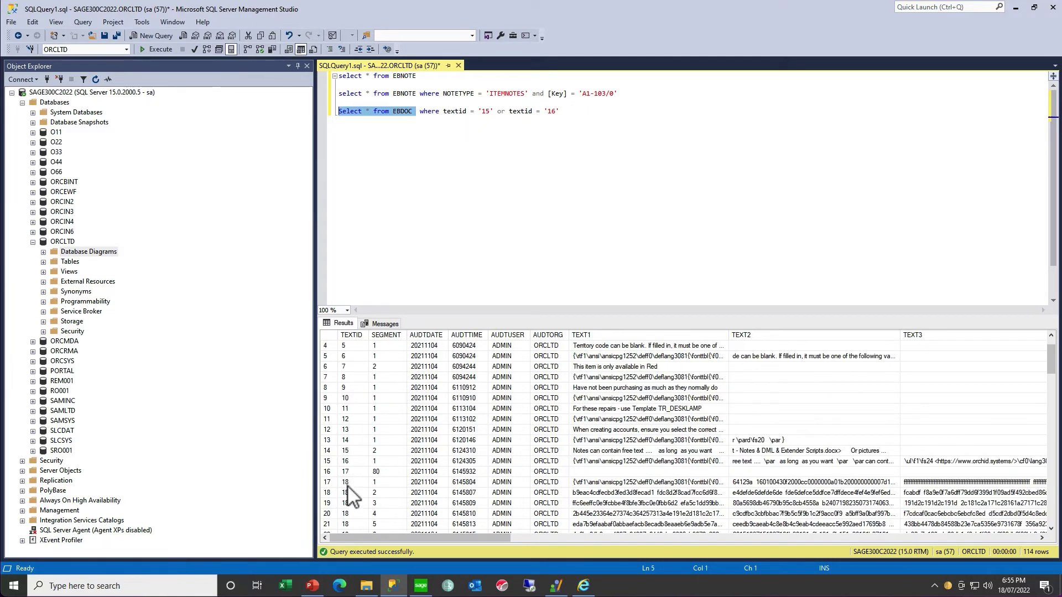
{"action": "left_click", "coordinate": [347, 482]}
{"action": "left_click", "coordinate": [380, 486]}
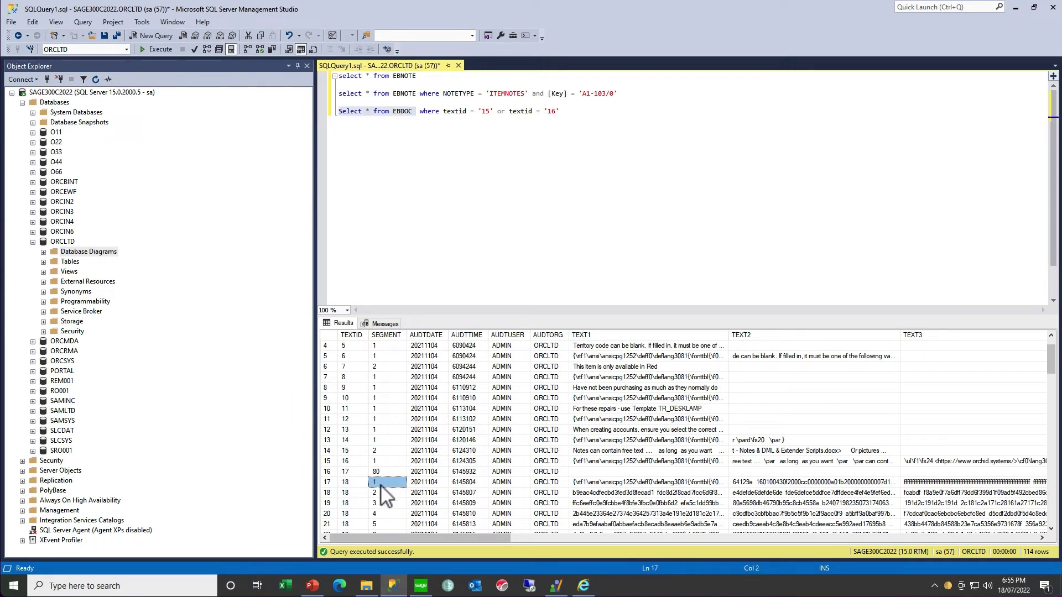
{"action": "left_click", "coordinate": [378, 496]}
{"action": "left_click", "coordinate": [379, 505]}
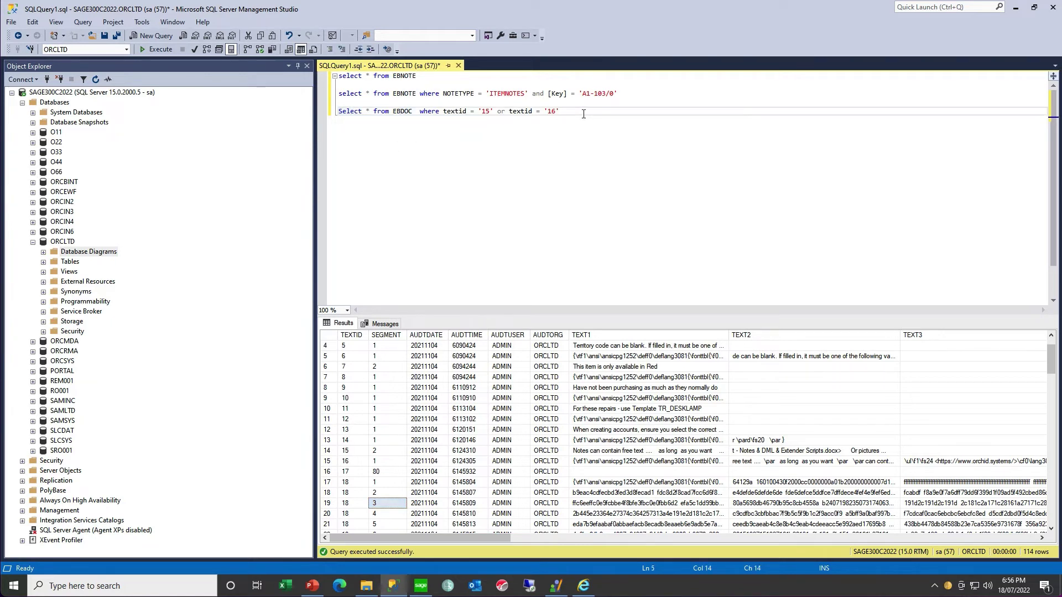
- Run the full EBDOC query for text IDs 15 and 16, and compare the plain-text and RTF contents in the TEXT1 and TEXT2 columns
{"action": "left_click_drag", "start_coordinate": [559, 111], "coordinate": [337, 111]}
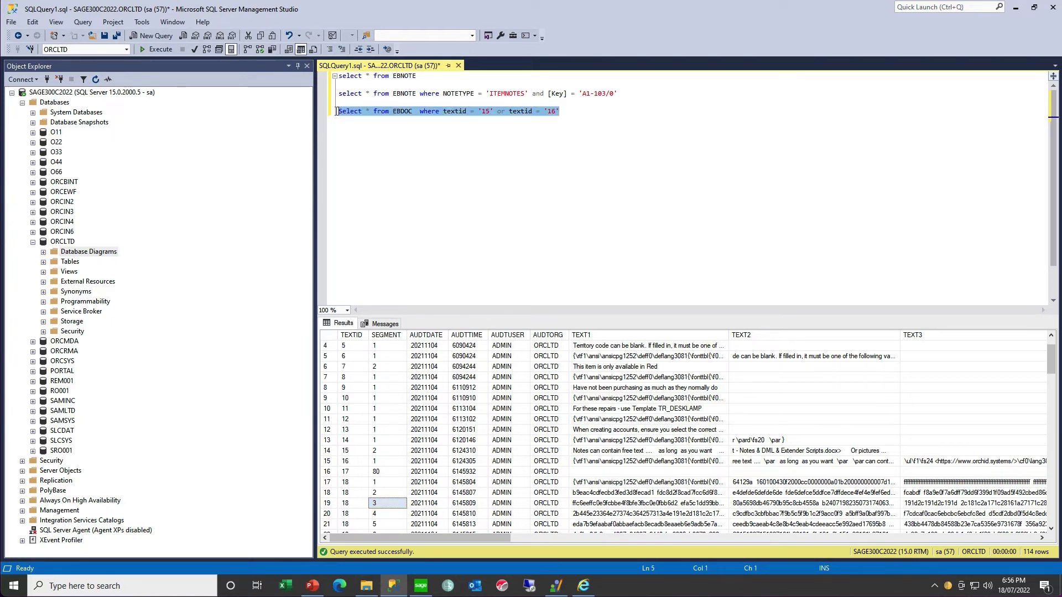
{"action": "left_click", "coordinate": [158, 51]}
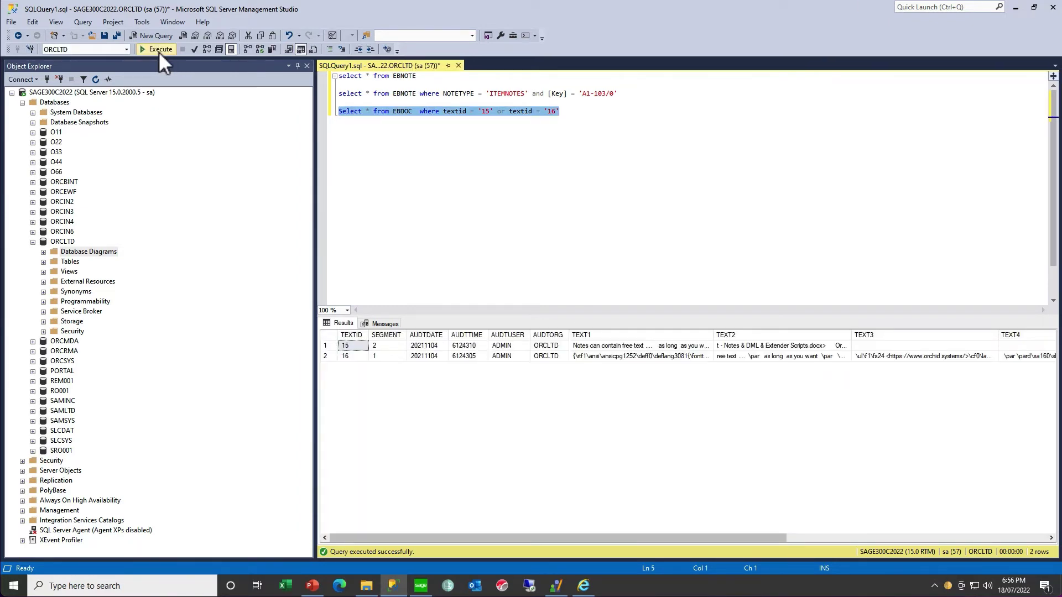
{"action": "left_click", "coordinate": [579, 346]}
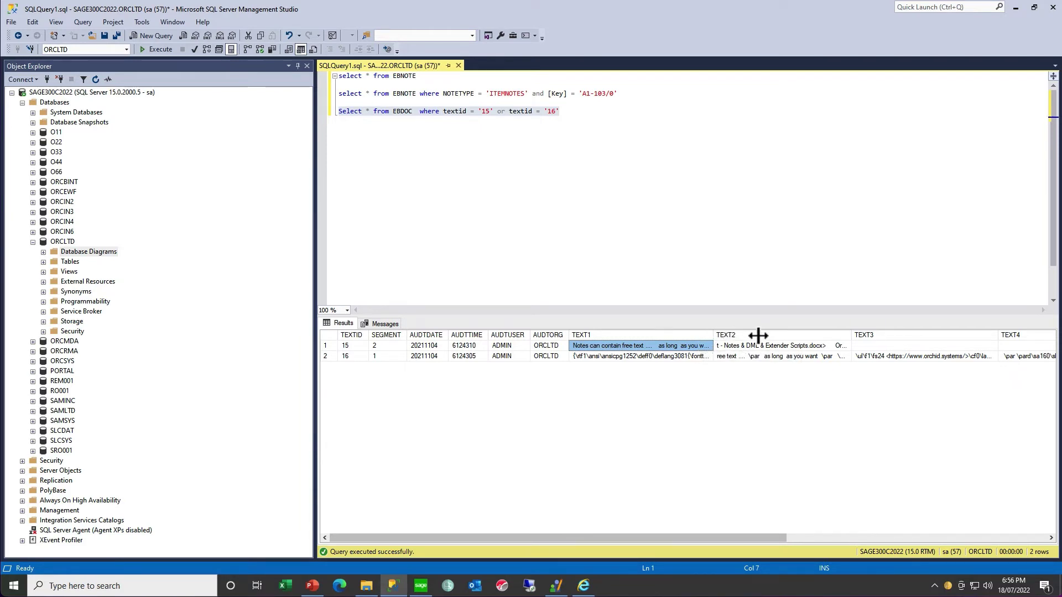
{"action": "left_click", "coordinate": [799, 346]}
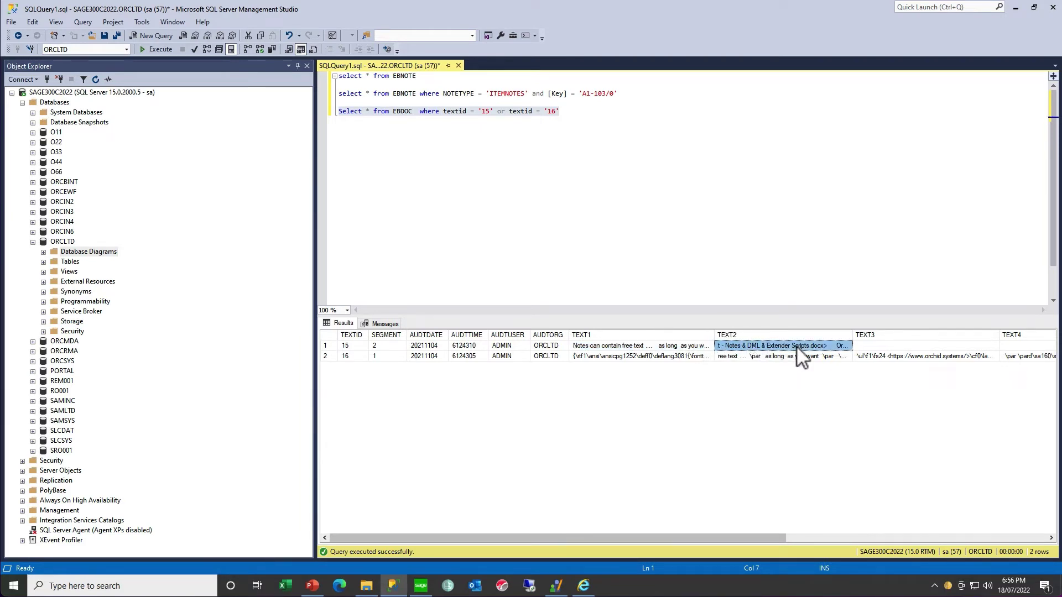
{"action": "left_click", "coordinate": [616, 347]}
{"action": "left_click", "coordinate": [754, 347]}
{"action": "left_click", "coordinate": [659, 358]}
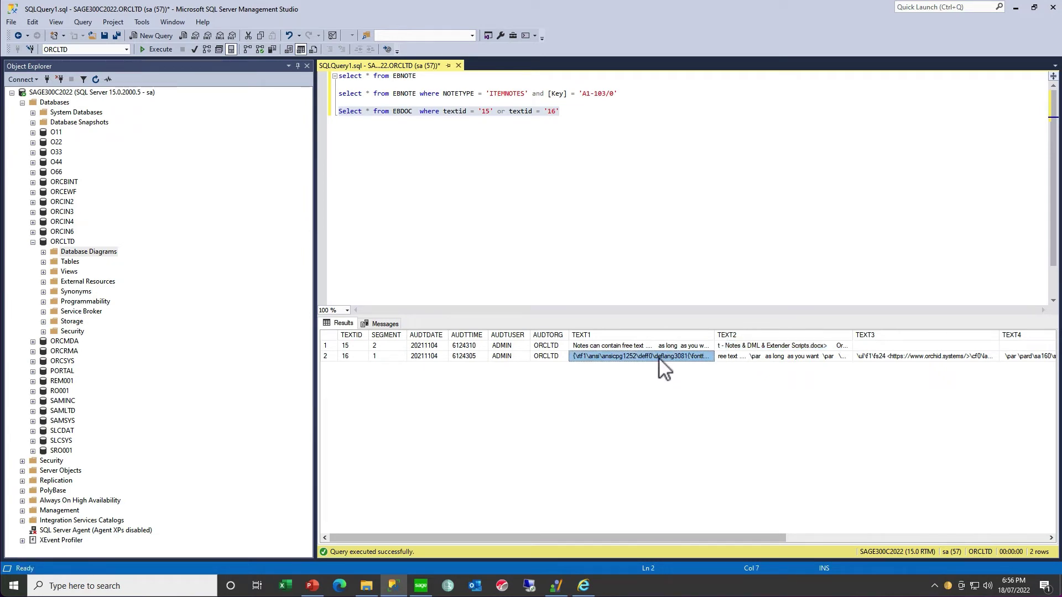
- Inspect the RTF content of text ID 16 across the TEXT2 to TEXT5 columns of the EBDOC results
{"action": "left_click", "coordinate": [757, 358]}
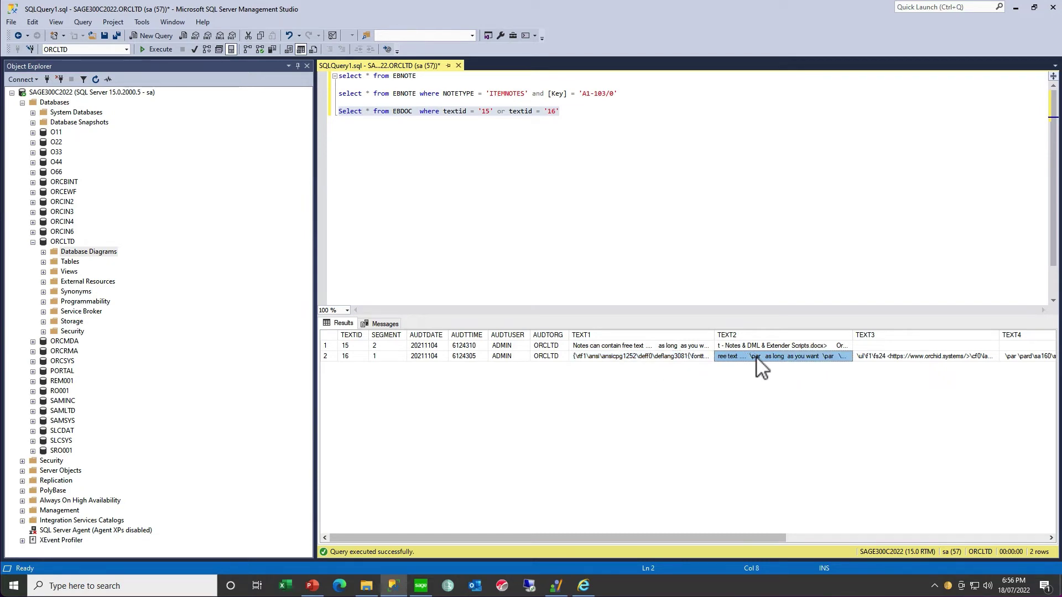
{"action": "key", "text": "Right"}
{"action": "key", "text": "Right"}
{"action": "key", "text": "Right"}
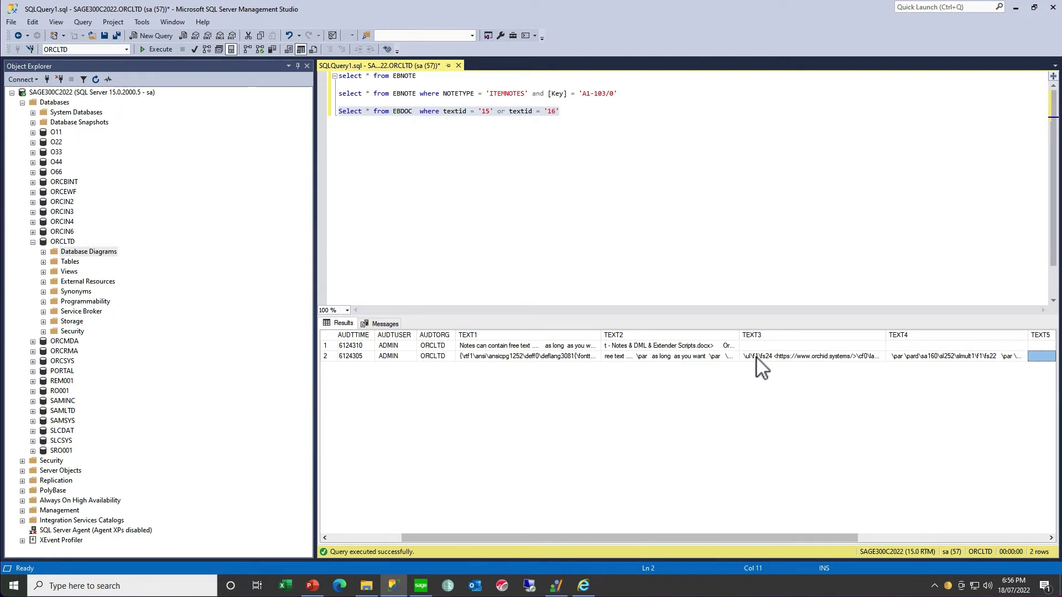
{"action": "key", "text": "Left"}
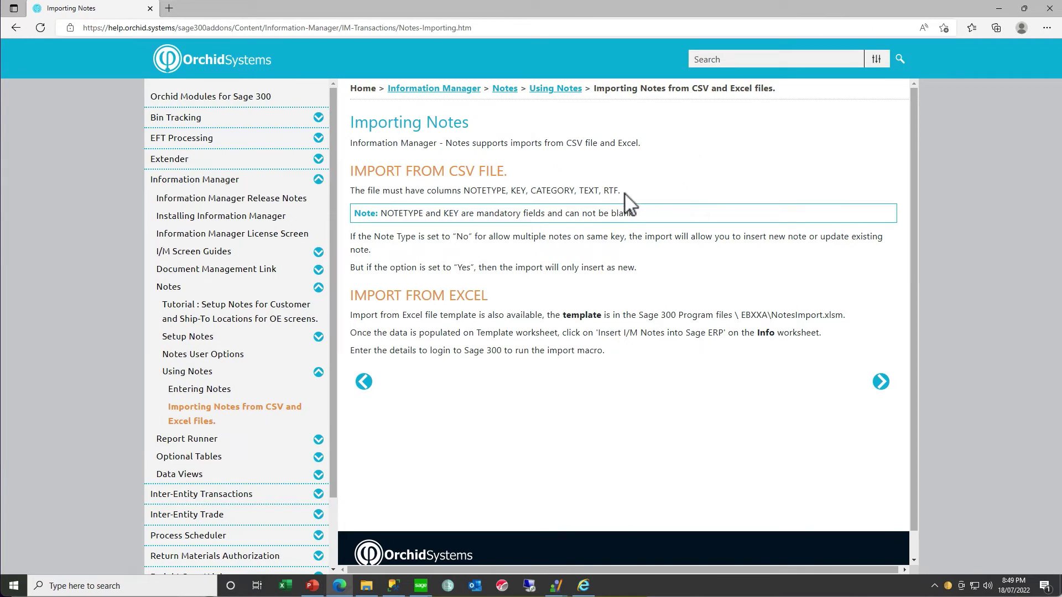
- Review the required CSV columns and the NotesImport.xlsm template location on the Orchid "Importing Notes" help page in the browser
{"action": "left_click_drag", "start_coordinate": [622, 190], "coordinate": [463, 190]}
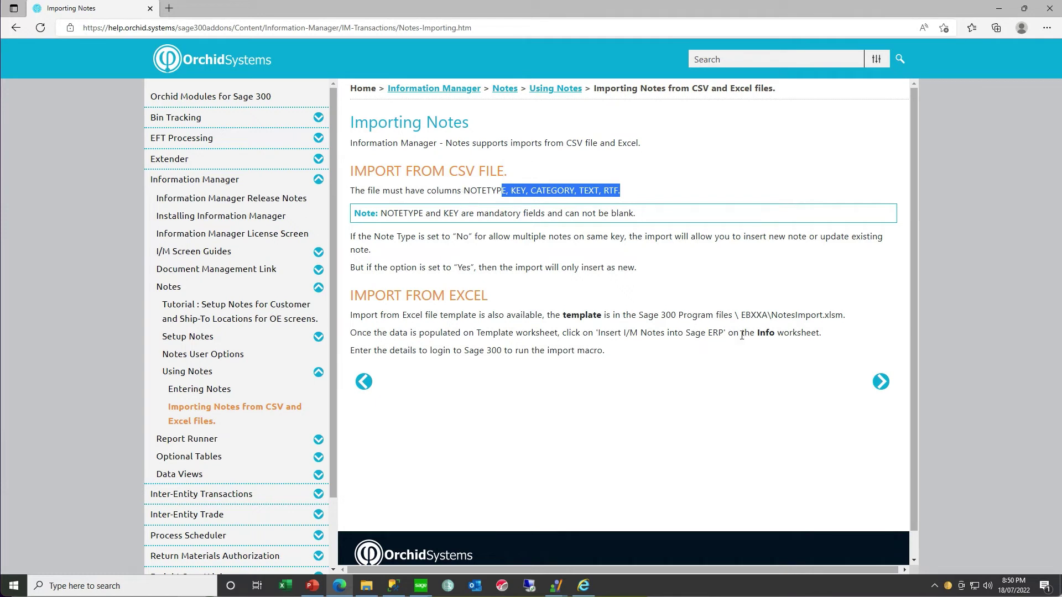
{"action": "left_click", "coordinate": [774, 315]}
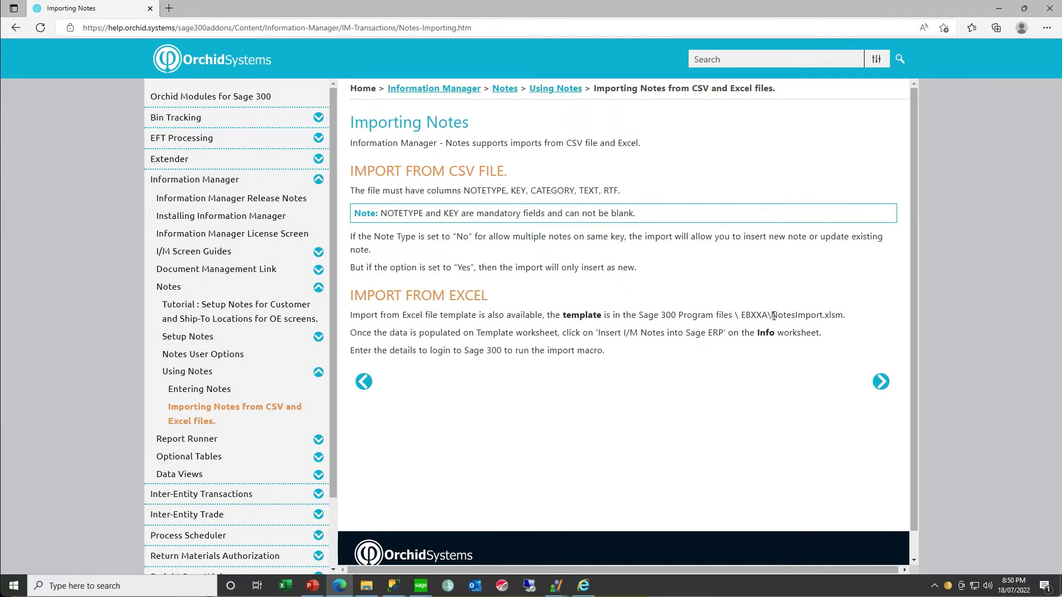
{"action": "left_click_drag", "start_coordinate": [772, 315], "coordinate": [844, 317]}
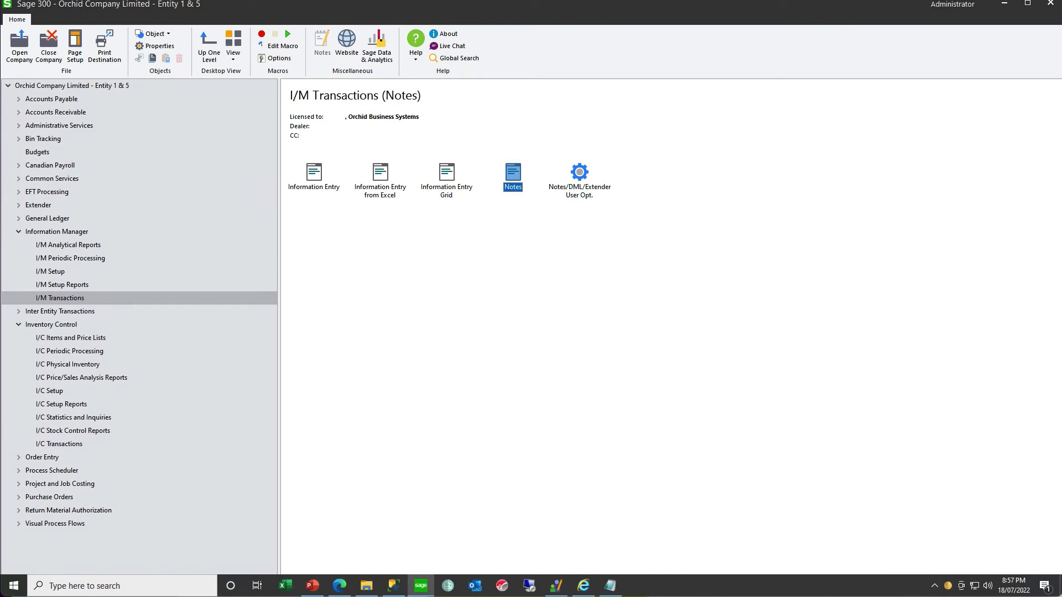
- Open I/M Notes in Sage 300, start a notes import and list the CSV files in the Sample Exports folder
{"action": "double_click", "coordinate": [515, 174]}
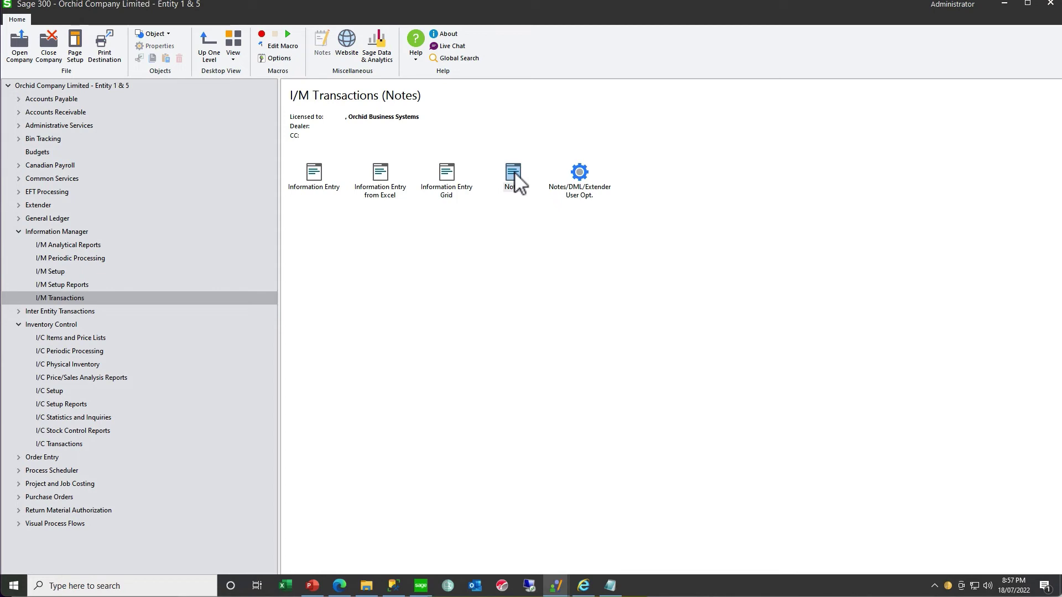
{"action": "left_click", "coordinate": [365, 223]}
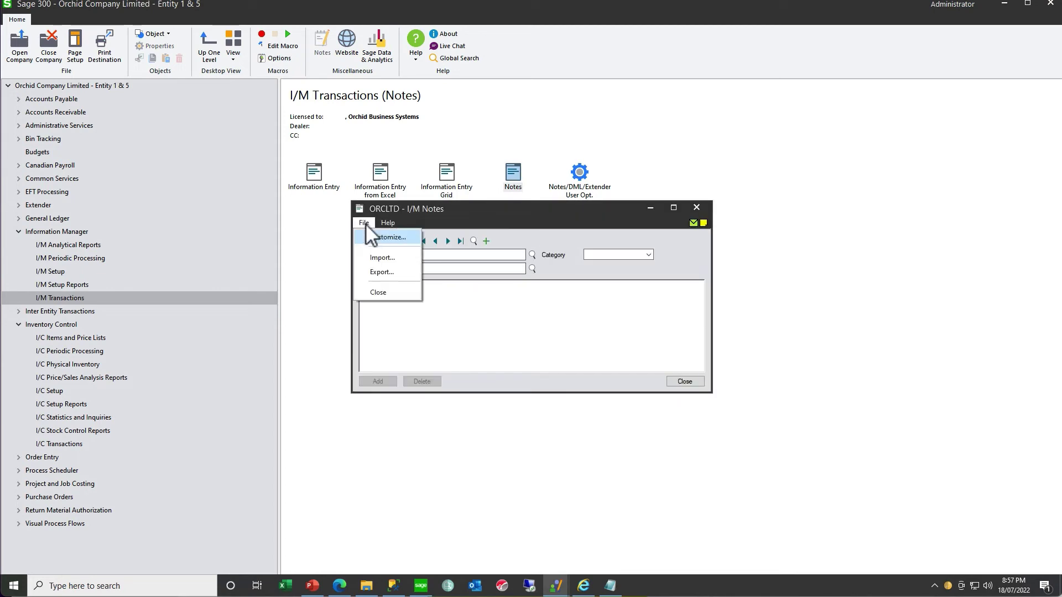
{"action": "left_click", "coordinate": [371, 258]}
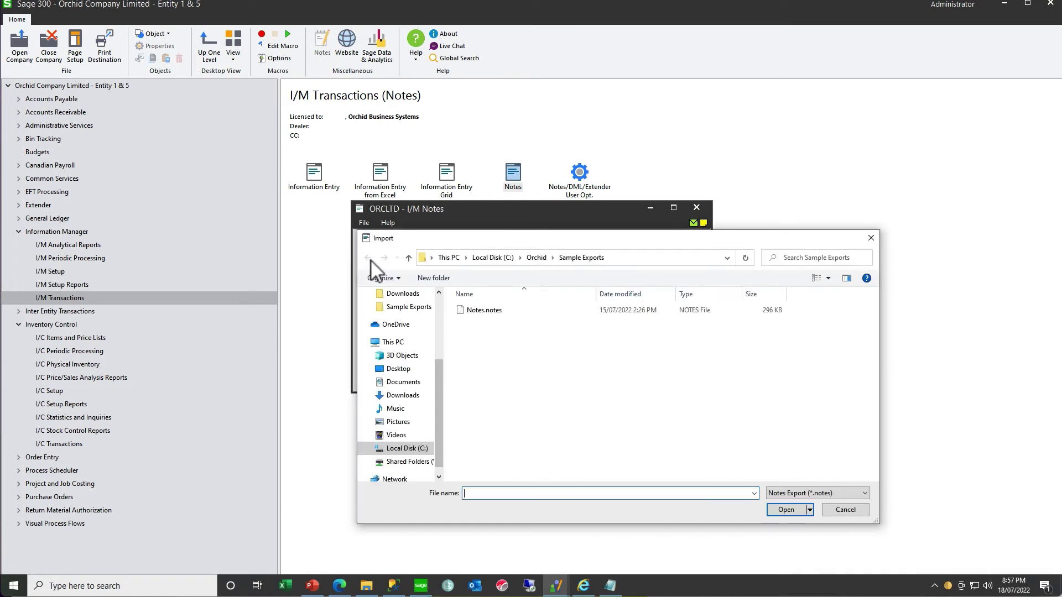
{"action": "left_click", "coordinate": [859, 495]}
{"action": "left_click", "coordinate": [802, 513]}
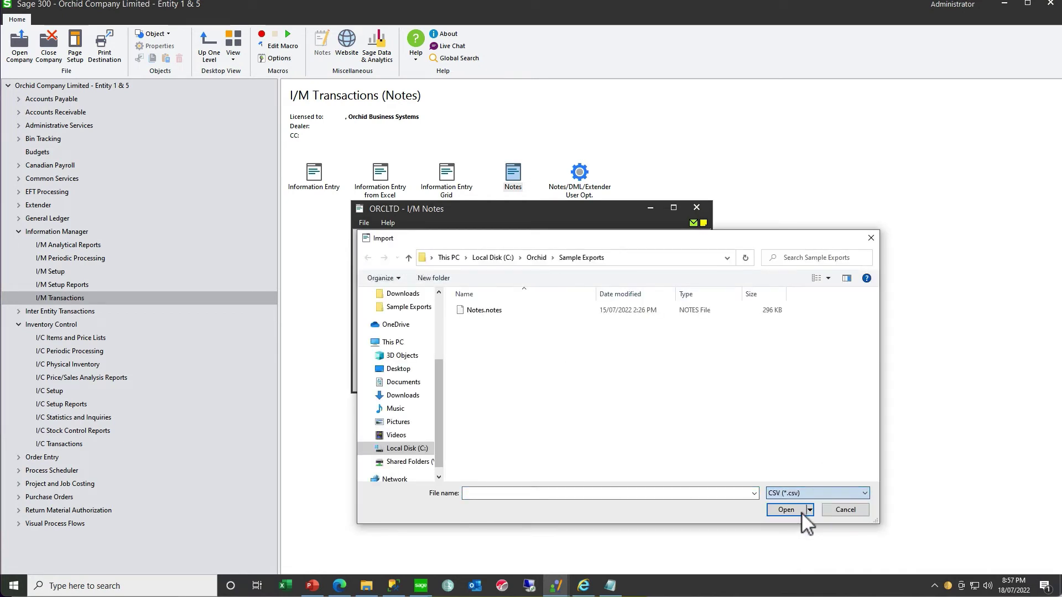
- Examine the column layout of the ItemNotes CSV in Notepad, and close it along with the import dialog and I/M Notes
{"action": "left_click", "coordinate": [611, 587]}
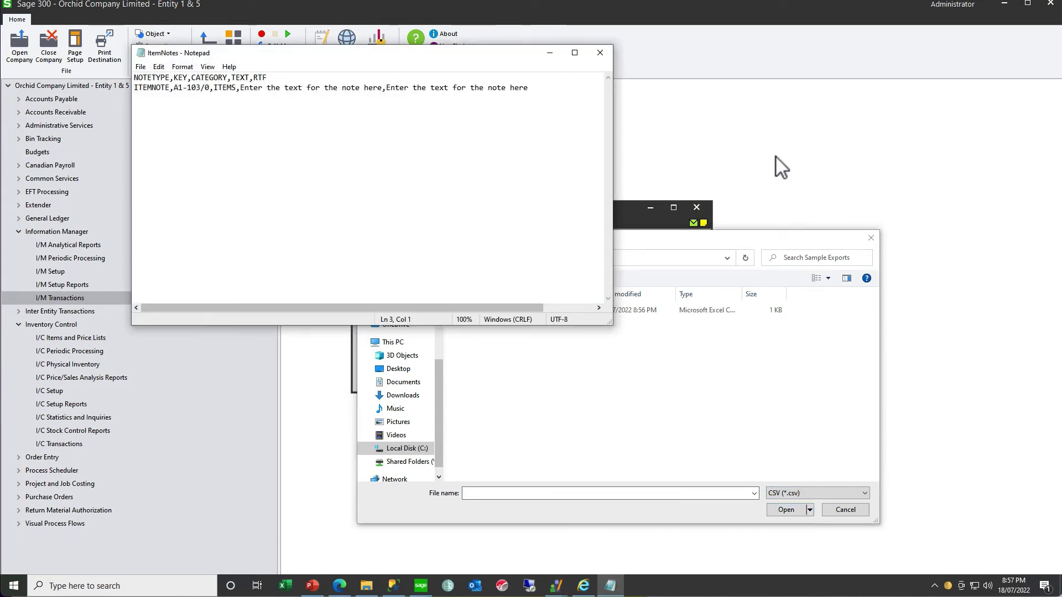
{"action": "left_click_drag", "start_coordinate": [374, 58], "coordinate": [797, 245]}
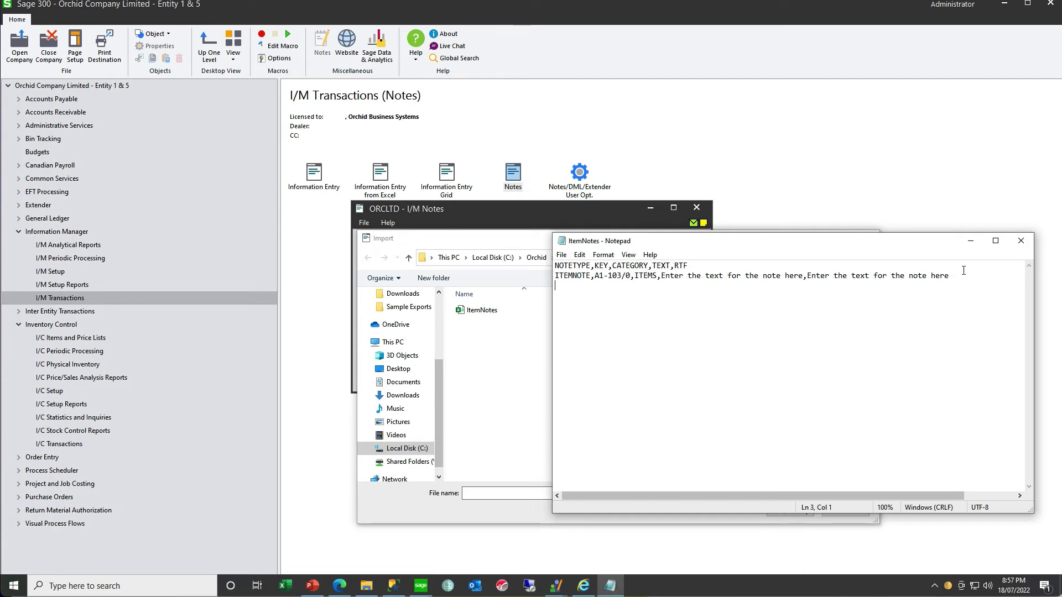
{"action": "left_click", "coordinate": [1021, 241]}
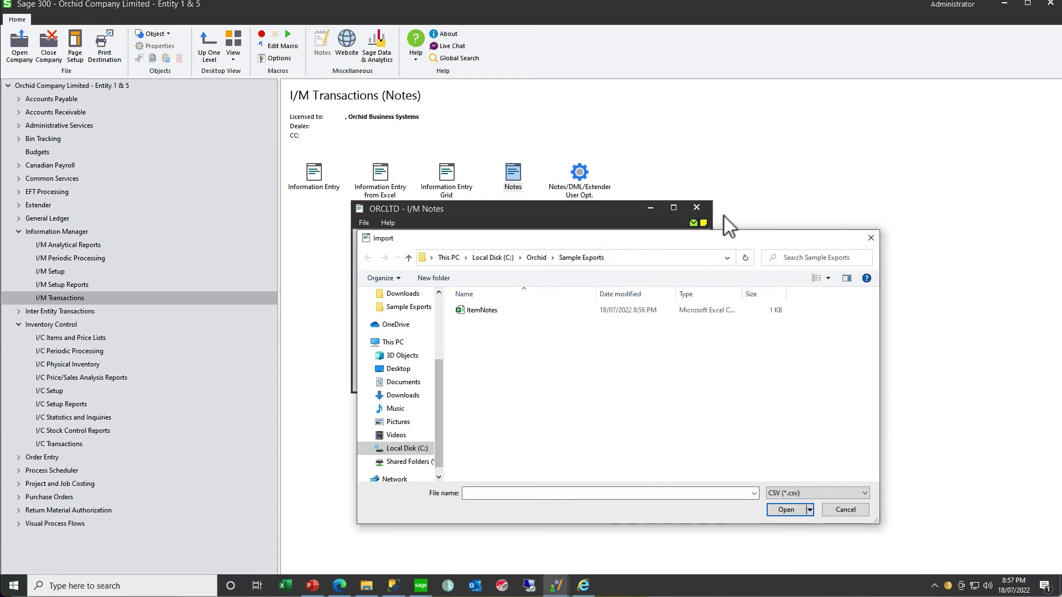
{"action": "left_click", "coordinate": [874, 241]}
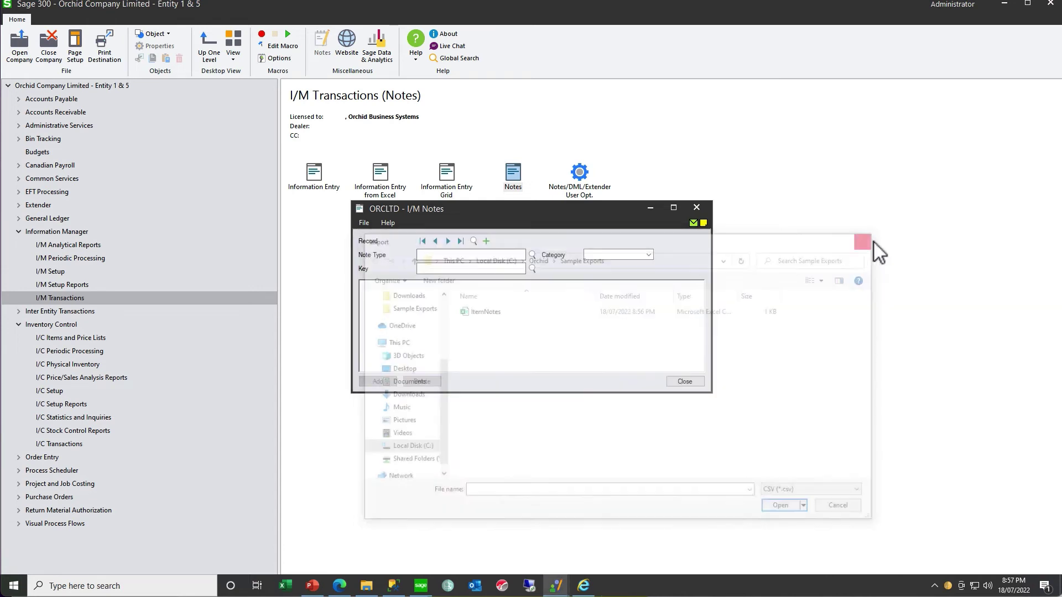
{"action": "left_click", "coordinate": [696, 208]}
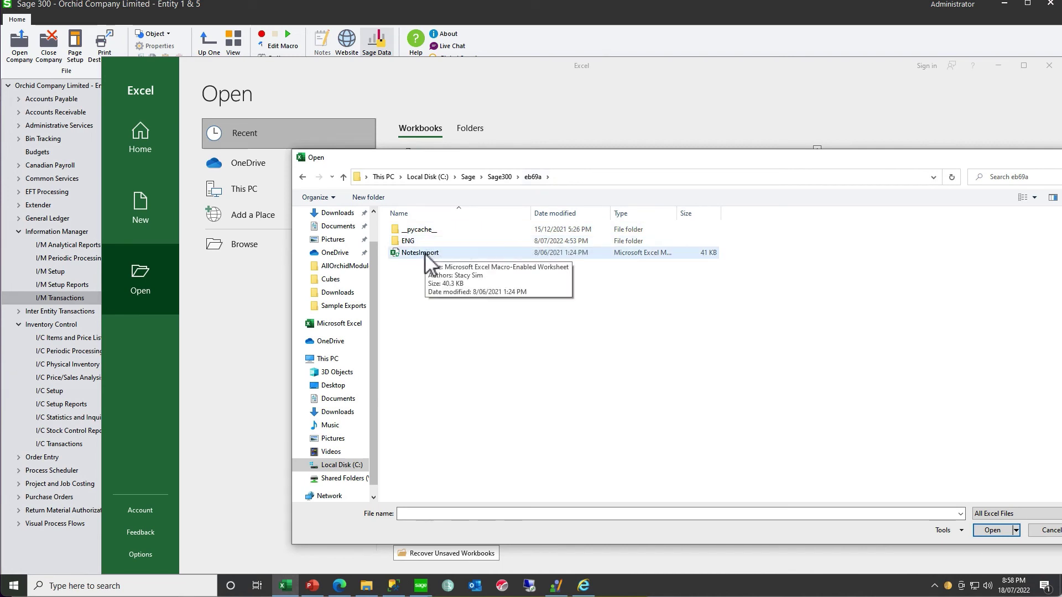
- Open the NotesImport workbook from the eb69a folder in Excel, review its Info and Template worksheets, and close it
{"action": "left_click", "coordinate": [425, 253]}
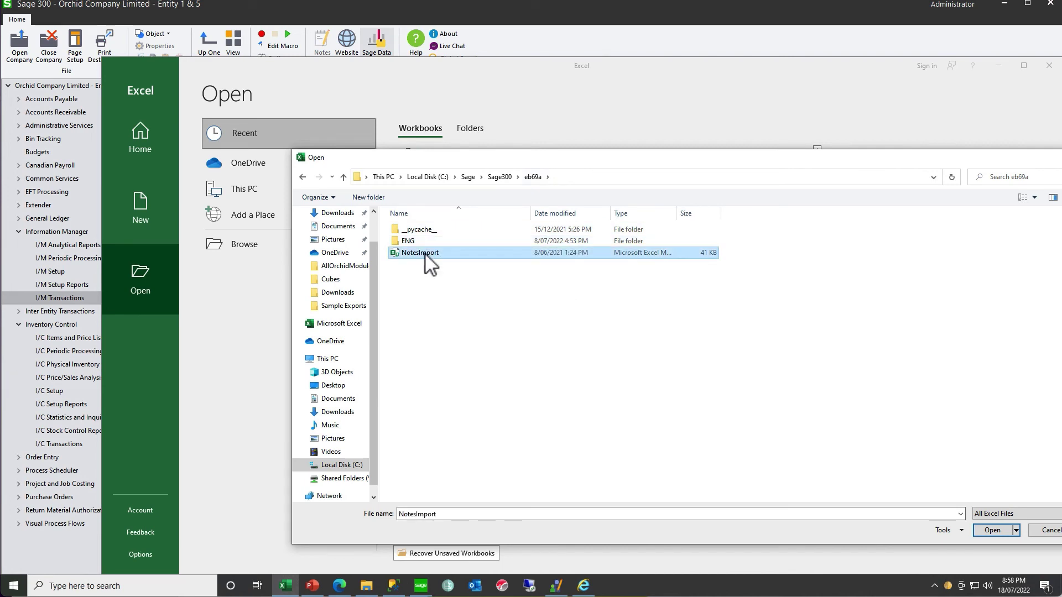
{"action": "left_click", "coordinate": [992, 528]}
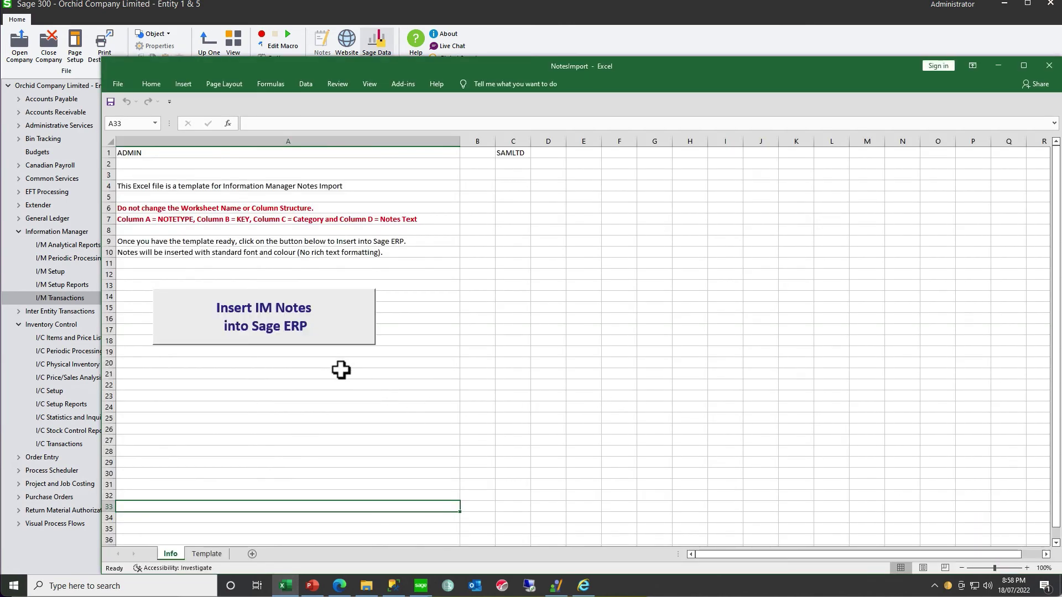
{"action": "left_click", "coordinate": [214, 555]}
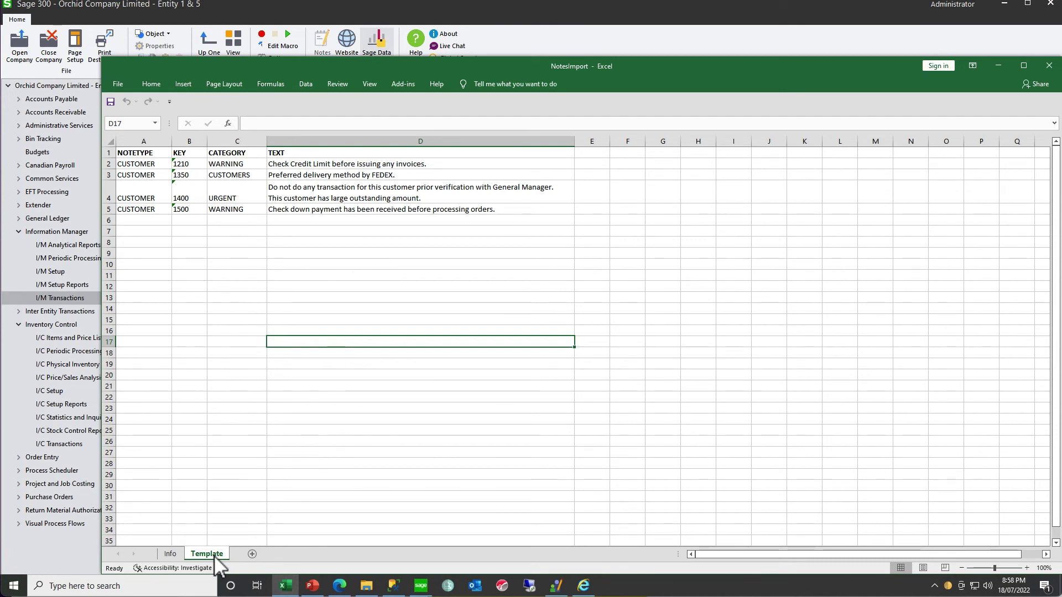
{"action": "left_click", "coordinate": [336, 164]}
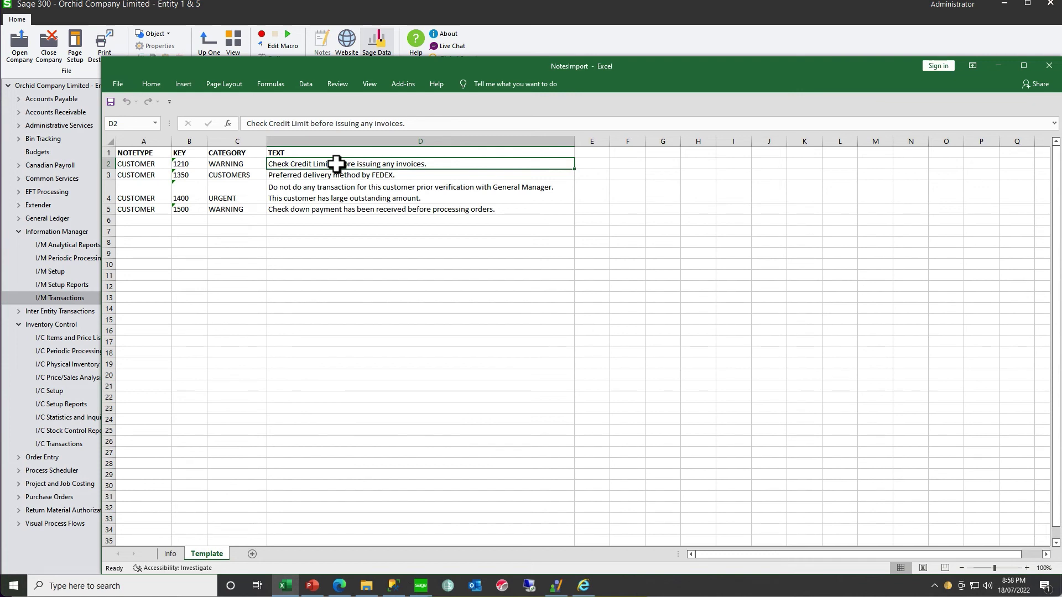
{"action": "left_click", "coordinate": [1049, 65]}
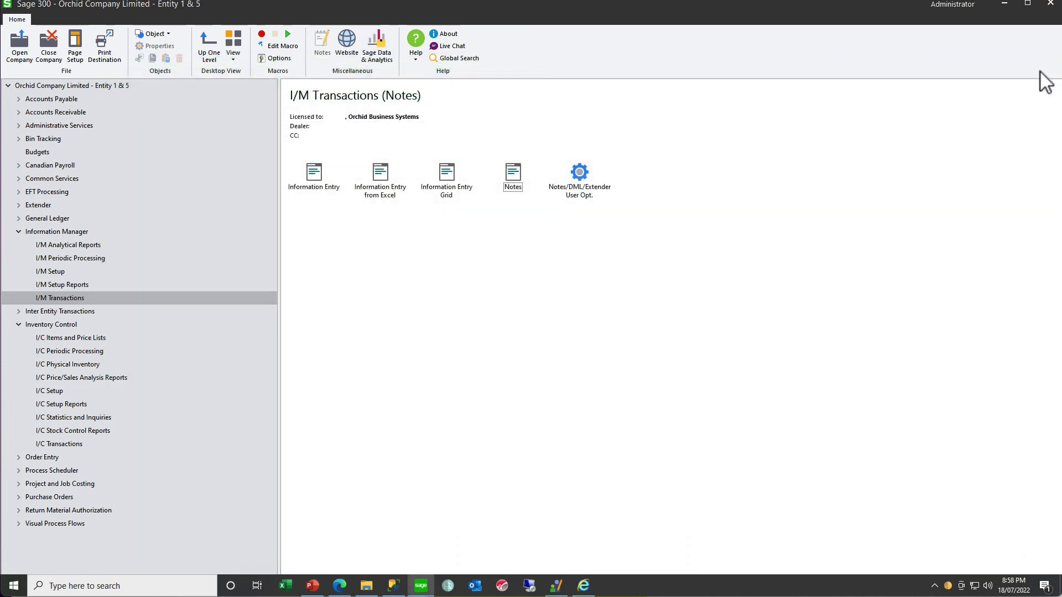
- Export the notes from I/M Notes to a Notes Export file named Example in the Sample Exports folder
{"action": "double_click", "coordinate": [513, 177]}
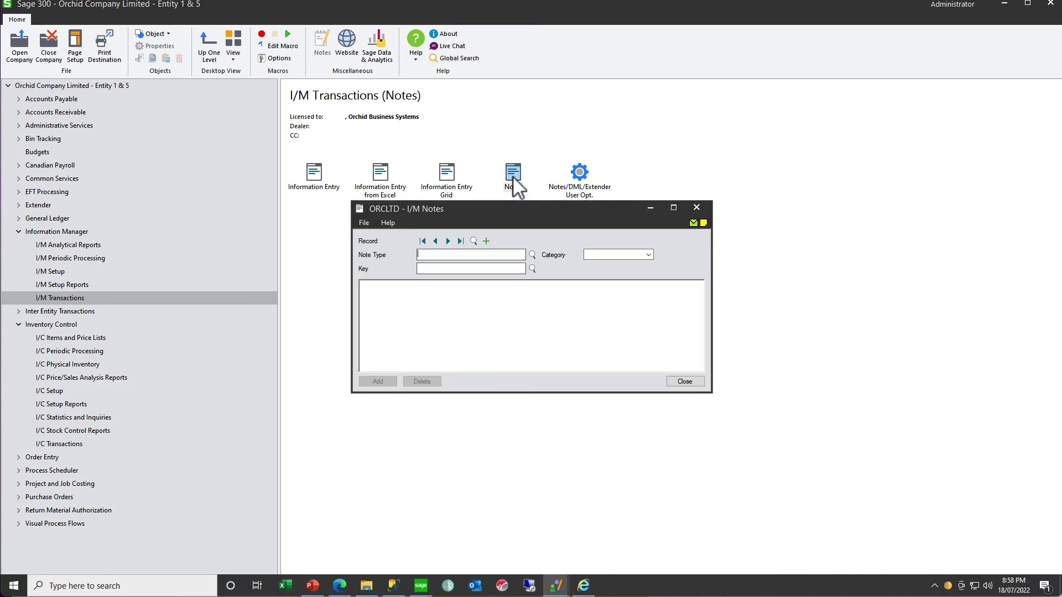
{"action": "left_click", "coordinate": [365, 223]}
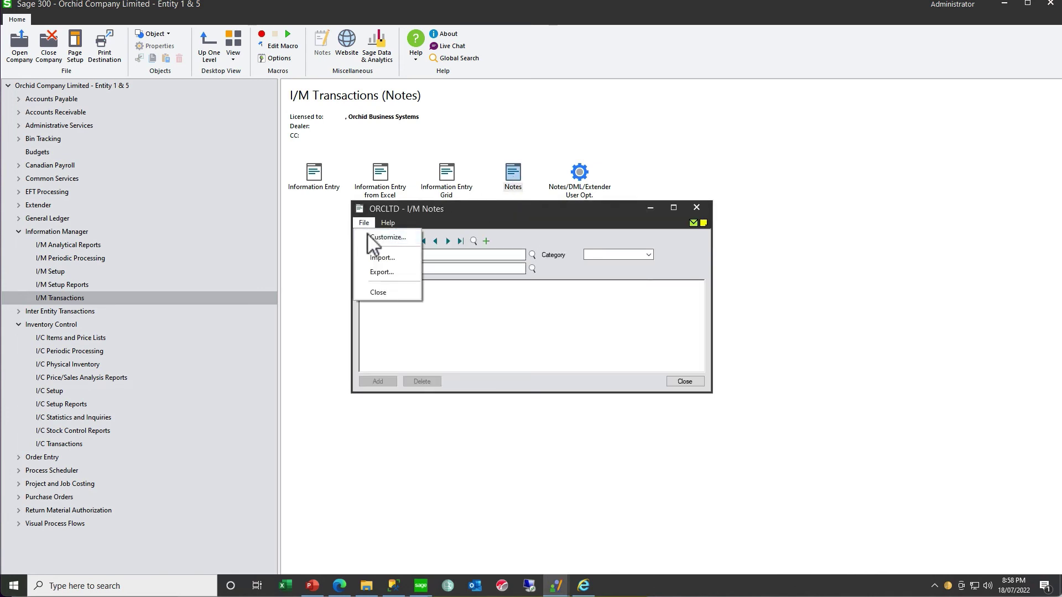
{"action": "left_click", "coordinate": [378, 273]}
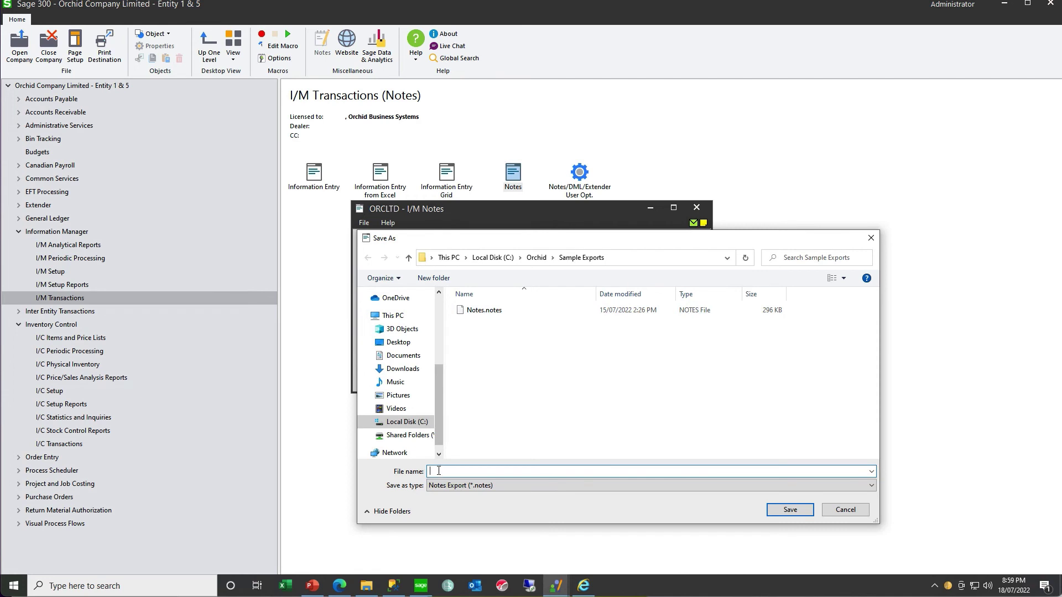
{"action": "type", "text": "Example"}
{"action": "left_click", "coordinate": [790, 510]}
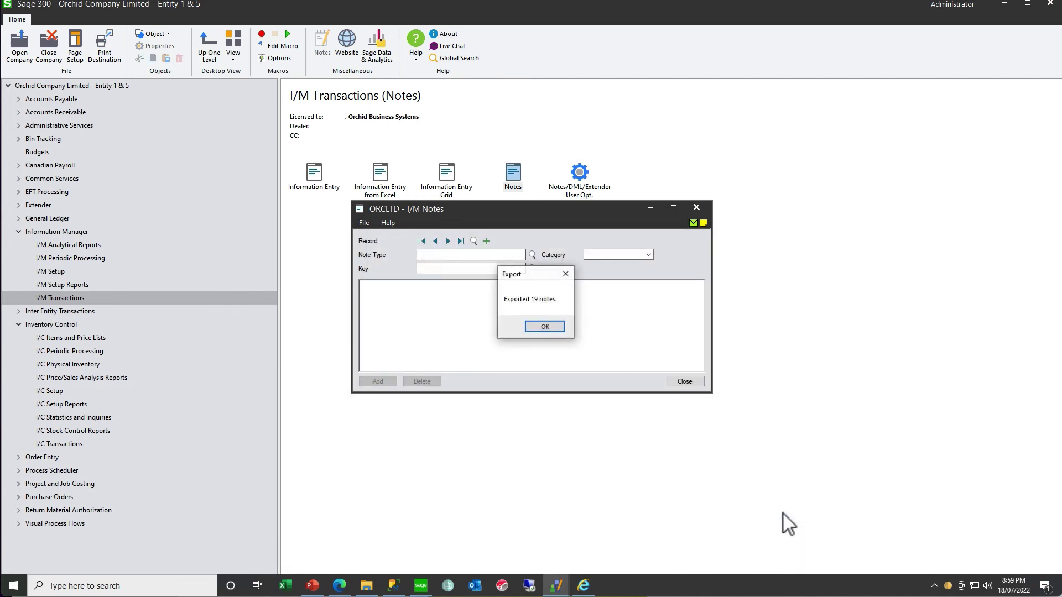
{"action": "left_click", "coordinate": [553, 327]}
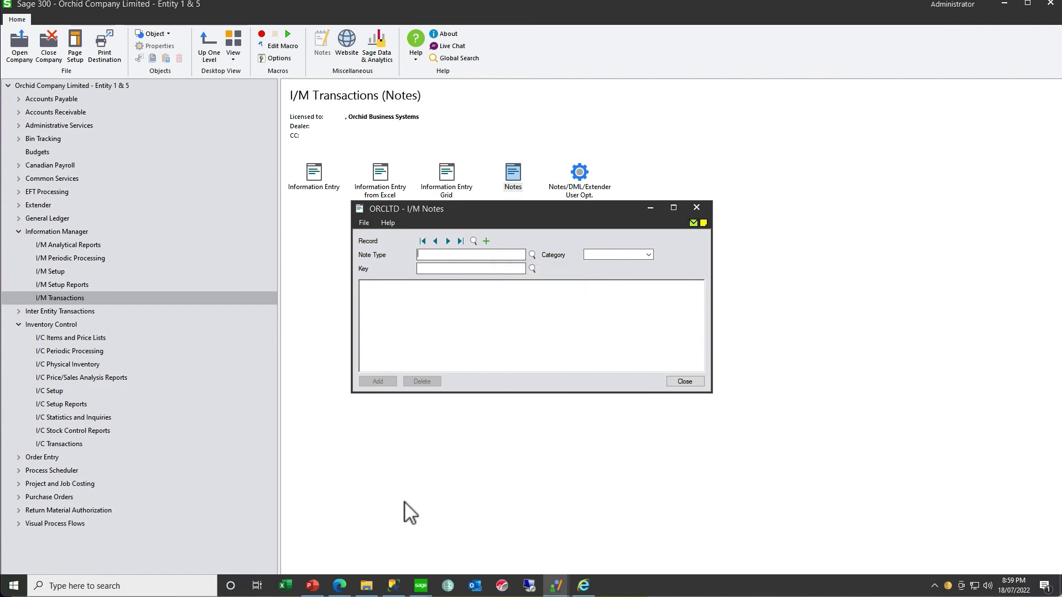
- Open Example.notes from the Sample Exports folder in Notepad++ and move its window clear of the folder list
{"action": "left_click", "coordinate": [367, 588]}
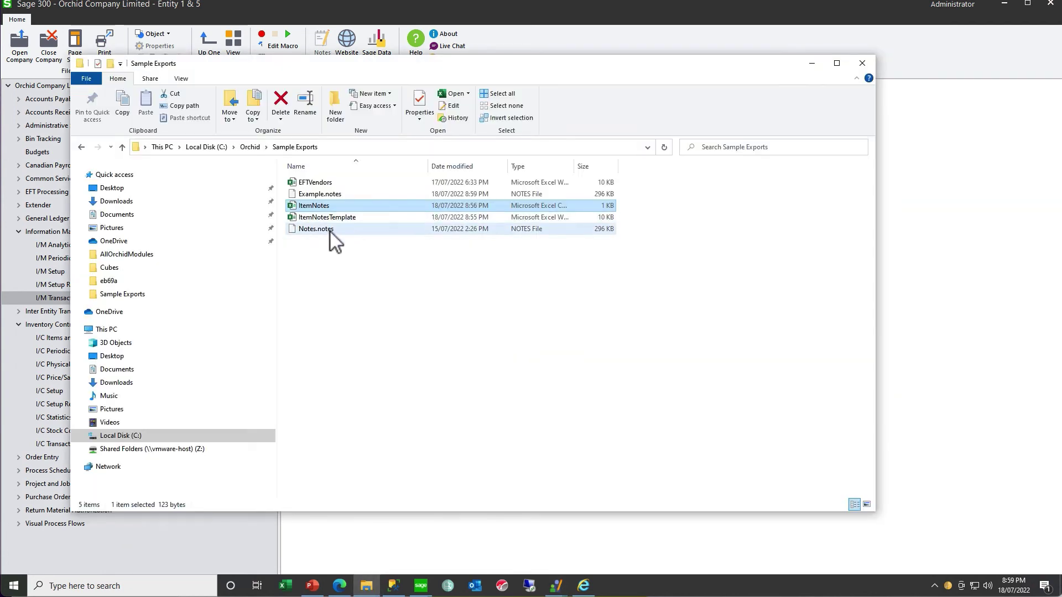
{"action": "right_click", "coordinate": [326, 194]}
{"action": "left_click", "coordinate": [373, 229]}
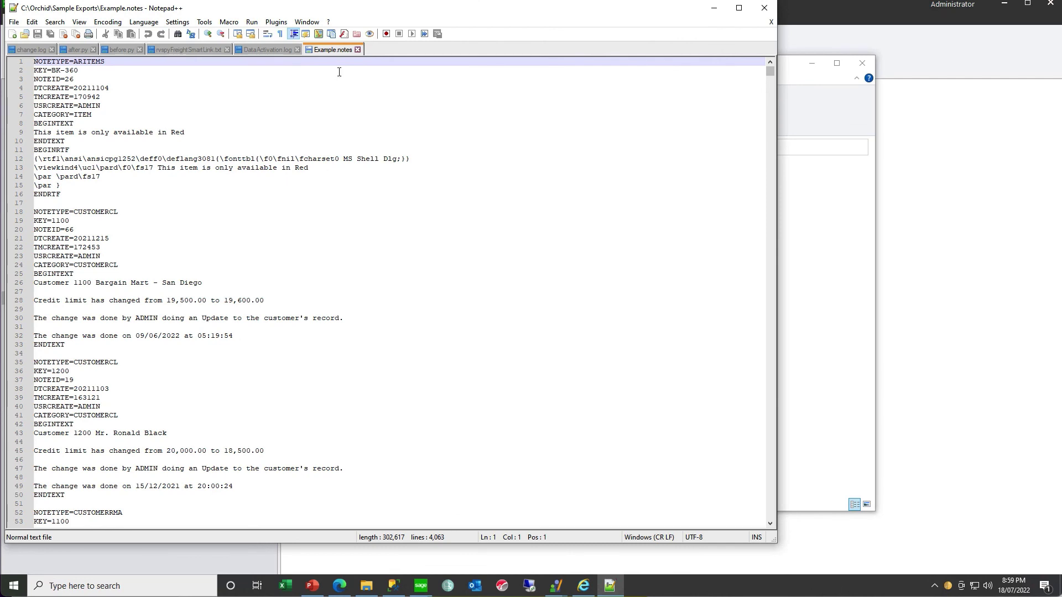
{"action": "left_click_drag", "start_coordinate": [414, 8], "coordinate": [684, 14]}
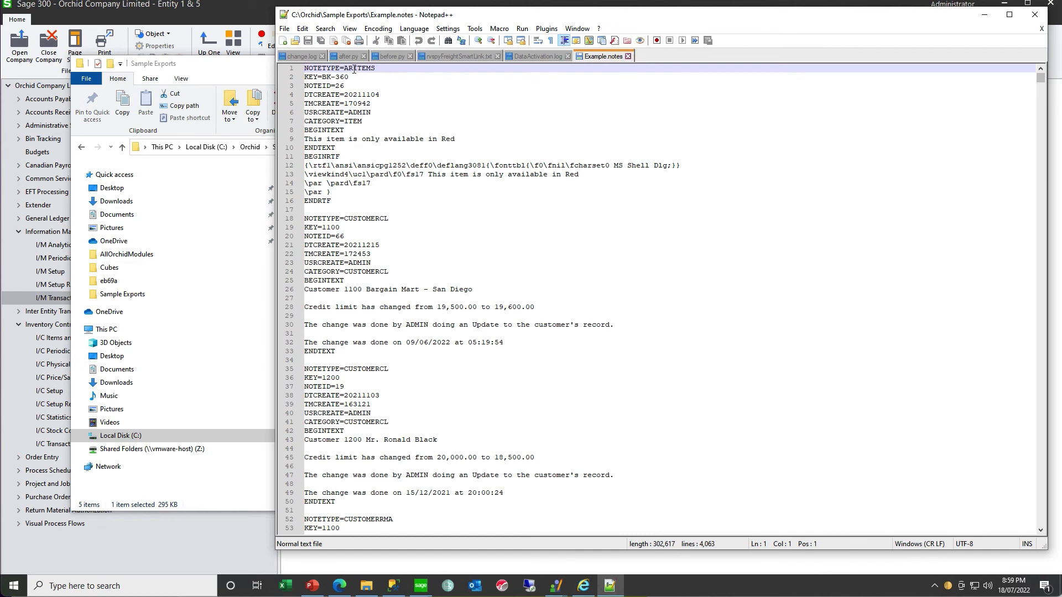
- Find the ITEMNOTES record for key A1-103/0 in Example.notes and examine its ID, creation, category and BEGINTEXT lines
{"action": "scroll", "coordinate": [420, 223], "scroll_direction": "down", "scroll_amount": 7}
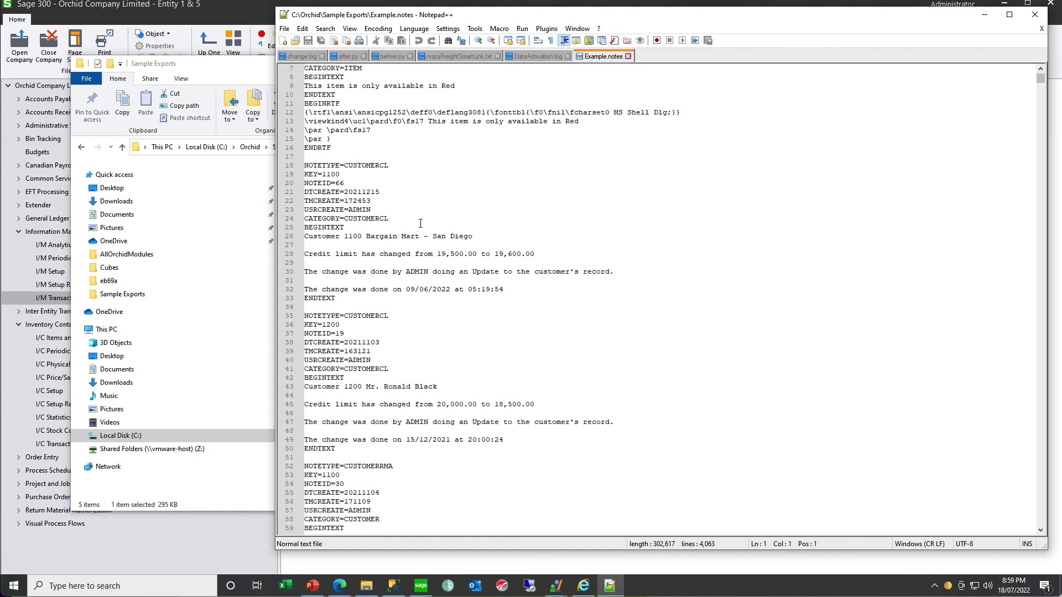
{"action": "scroll", "coordinate": [420, 223], "scroll_direction": "down", "scroll_amount": 18}
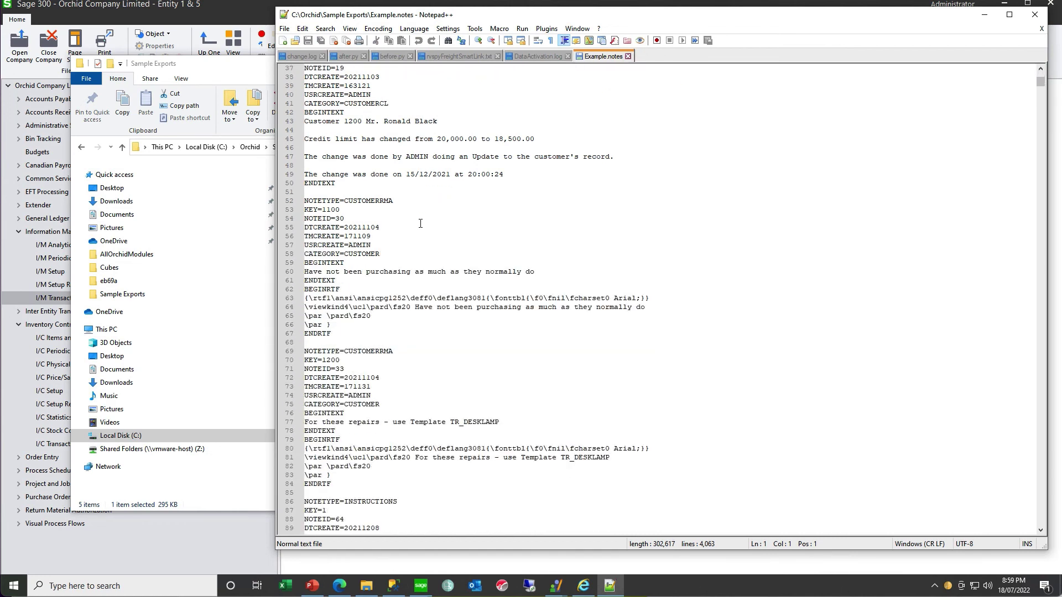
{"action": "scroll", "coordinate": [421, 223], "scroll_direction": "down", "scroll_amount": 20}
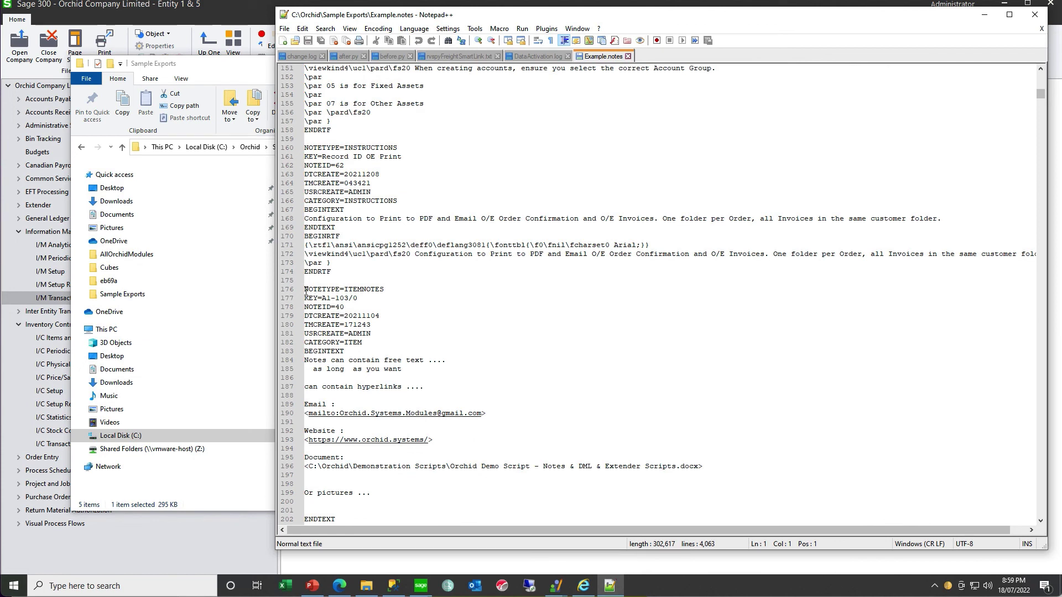
{"action": "left_click", "coordinate": [367, 290]}
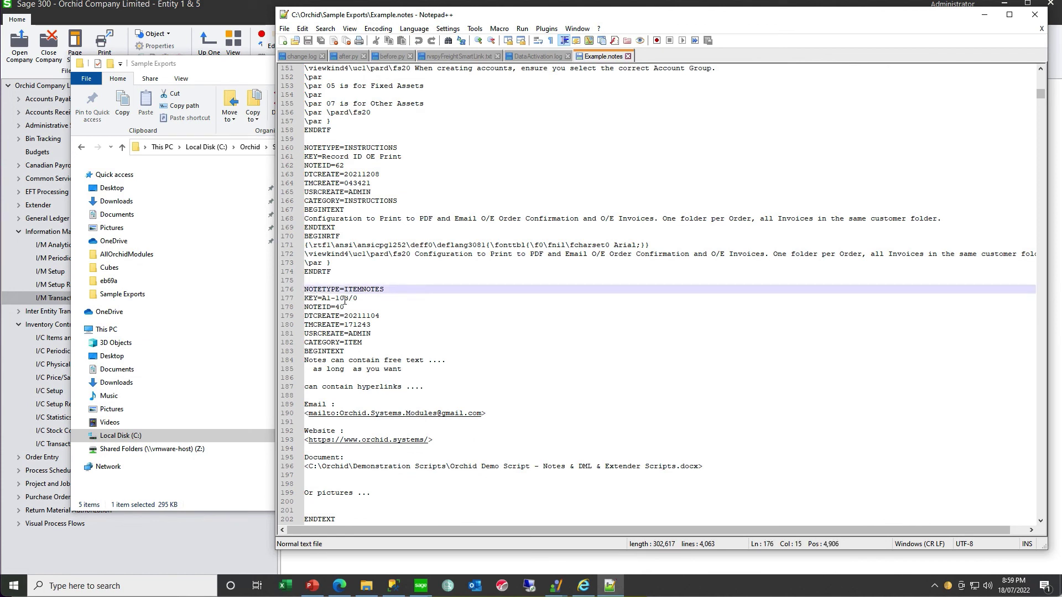
{"action": "left_click", "coordinate": [344, 299]}
{"action": "left_click_drag", "start_coordinate": [372, 325], "coordinate": [279, 309]}
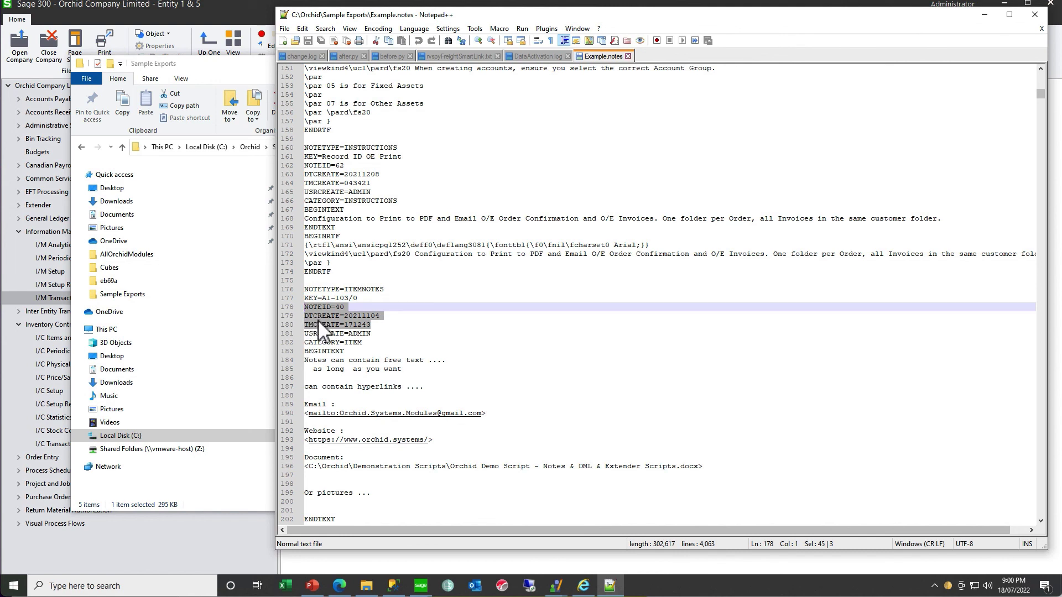
{"action": "left_click", "coordinate": [367, 344]}
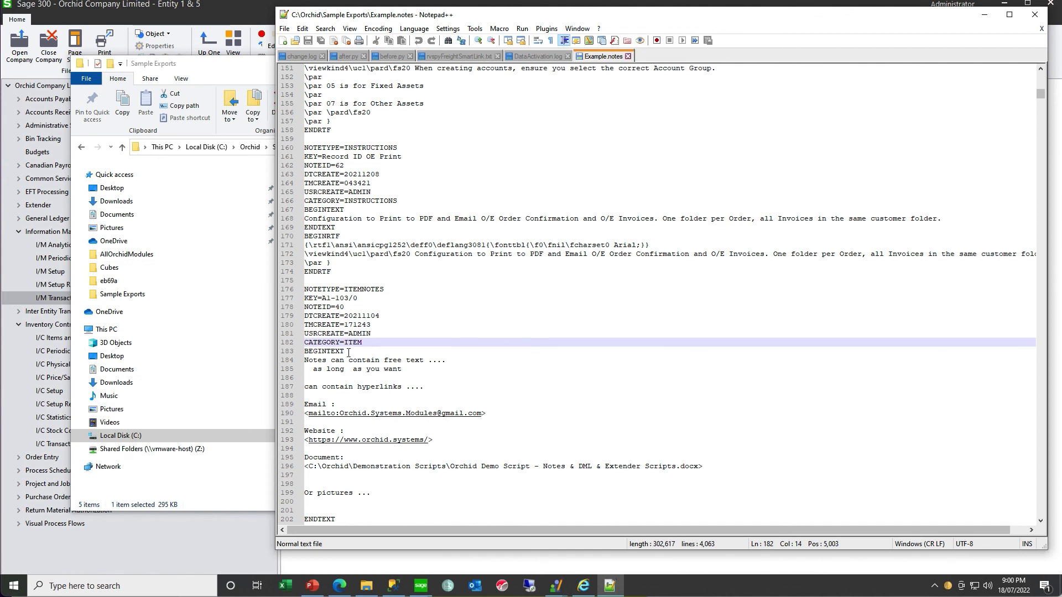
{"action": "left_click", "coordinate": [349, 352]}
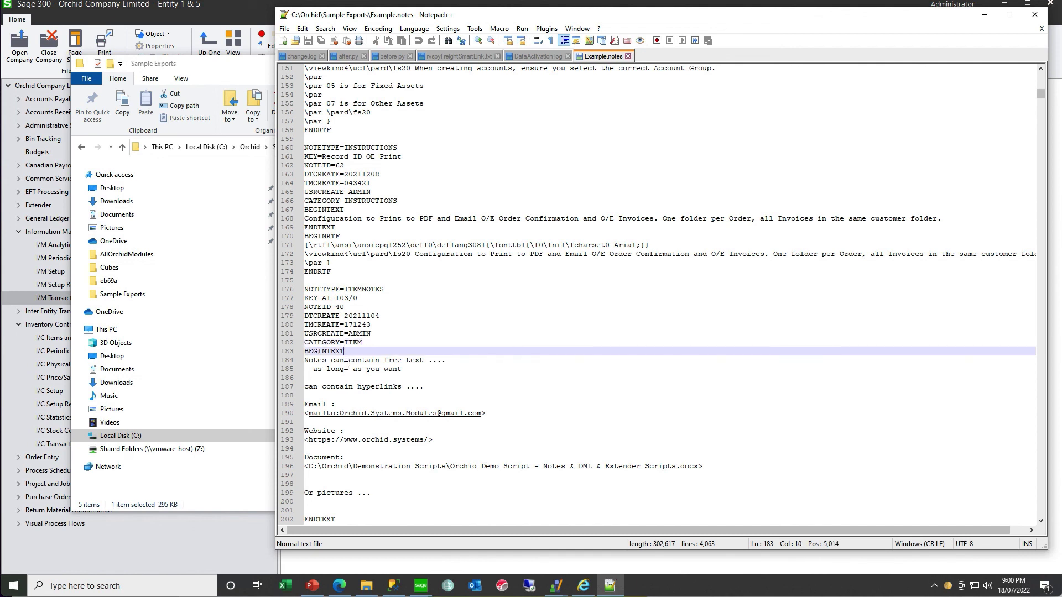
- Examine the plain-text body and the BEGINRTF to ENDRTF block of the A1-103/0 item note in Example.notes
{"action": "left_click", "coordinate": [347, 470]}
{"action": "scroll", "coordinate": [346, 473], "scroll_direction": "down", "scroll_amount": 3}
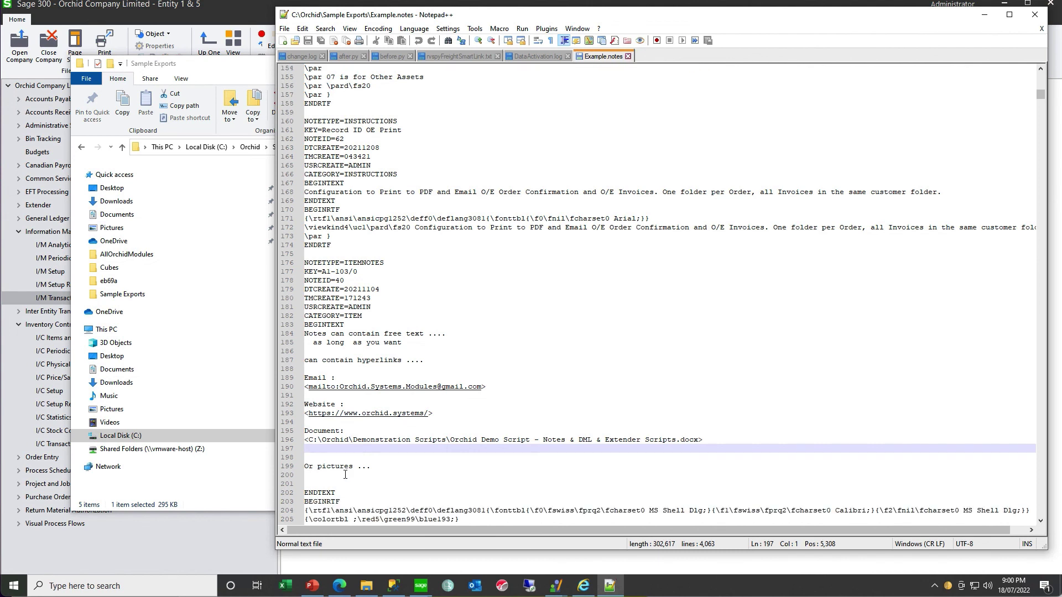
{"action": "left_click_drag", "start_coordinate": [341, 442], "coordinate": [305, 449]}
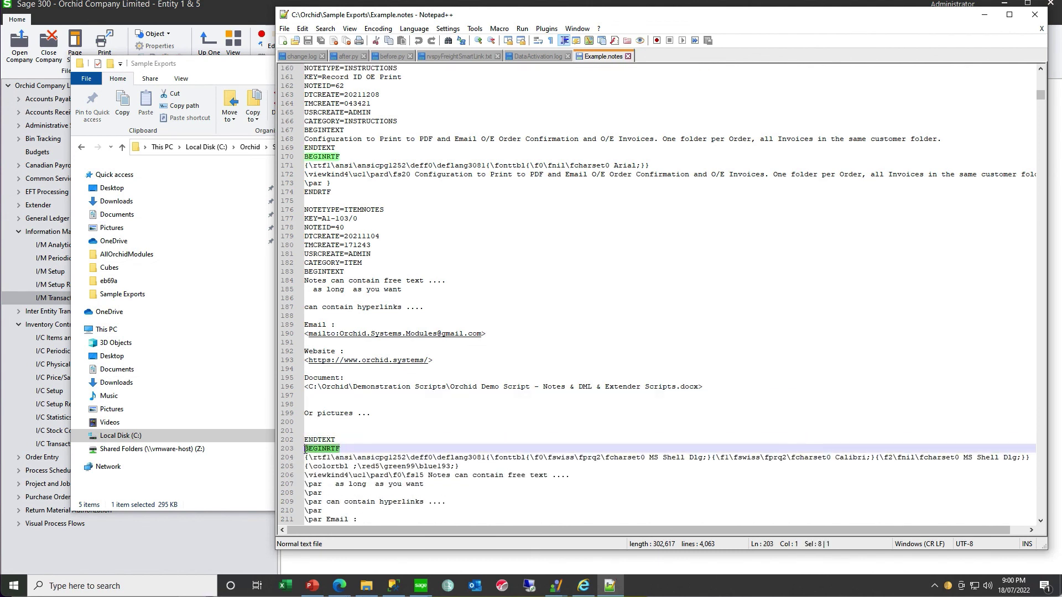
{"action": "scroll", "coordinate": [354, 485], "scroll_direction": "down", "scroll_amount": 3}
{"action": "scroll", "coordinate": [354, 485], "scroll_direction": "down", "scroll_amount": 4}
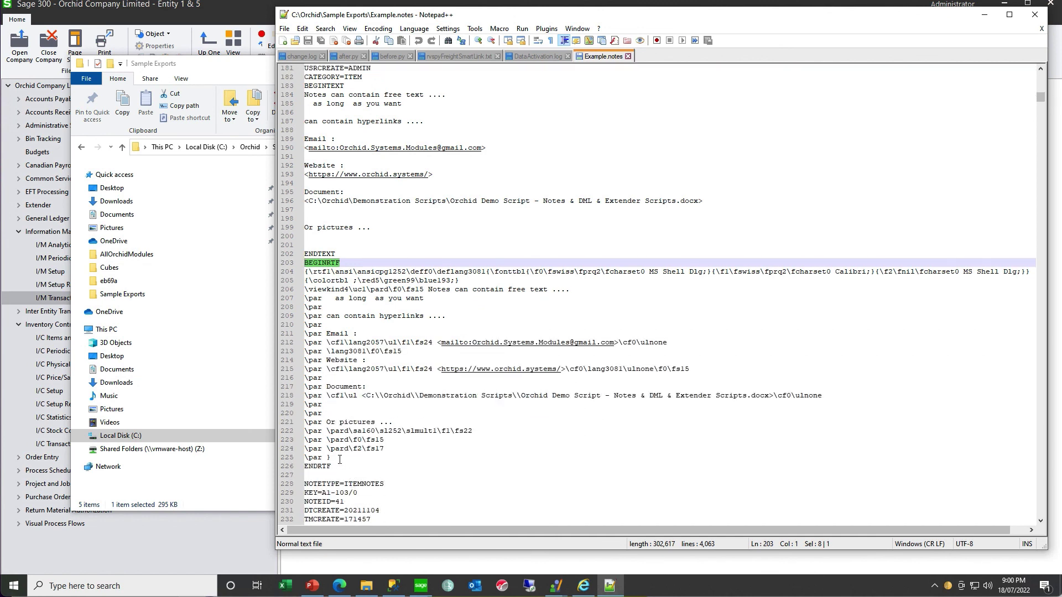
{"action": "left_click_drag", "start_coordinate": [339, 467], "coordinate": [304, 466]}
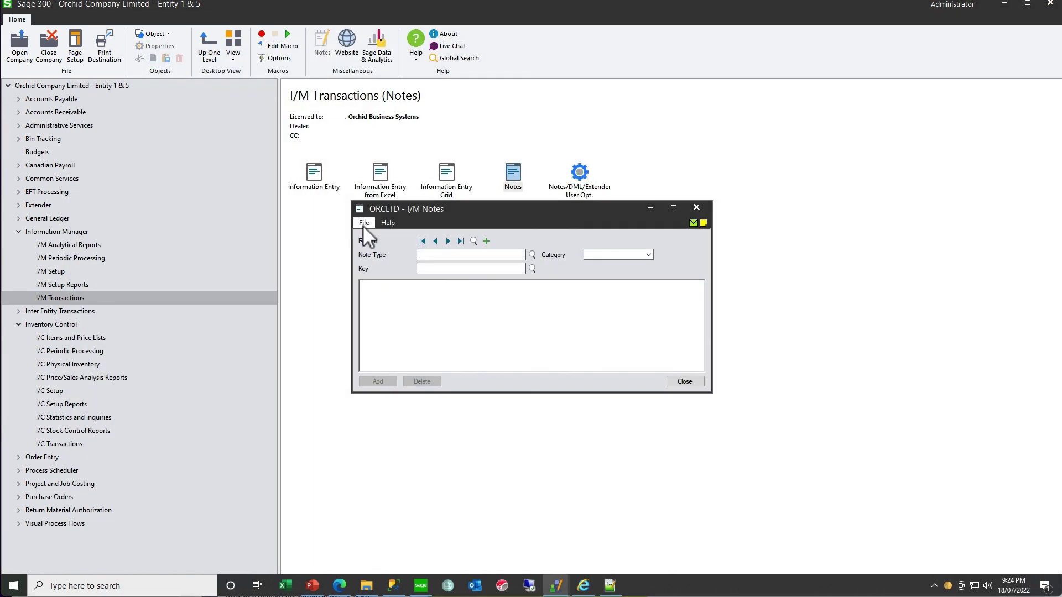
- Import the Example.notes file from the Sample Exports folder into I/M Notes
{"action": "left_click", "coordinate": [363, 224]}
{"action": "left_click", "coordinate": [365, 257]}
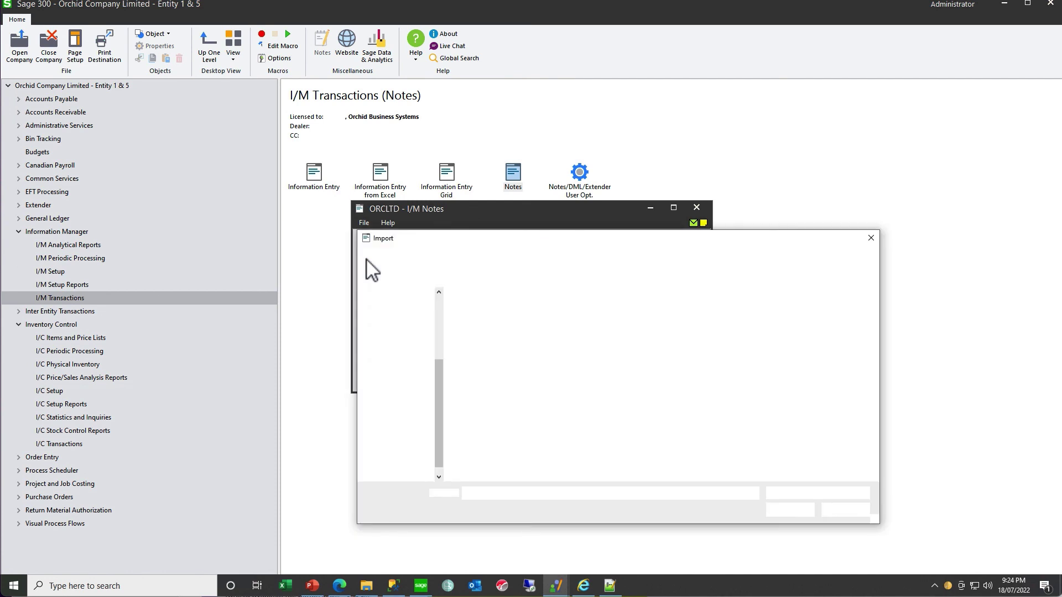
{"action": "left_click", "coordinate": [479, 312]}
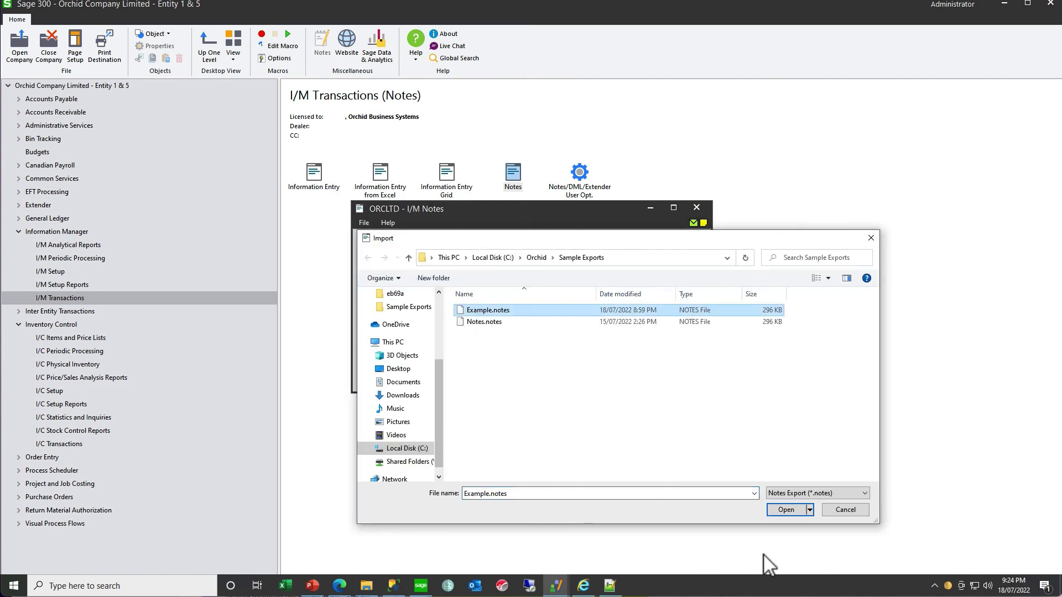
{"action": "left_click", "coordinate": [786, 510]}
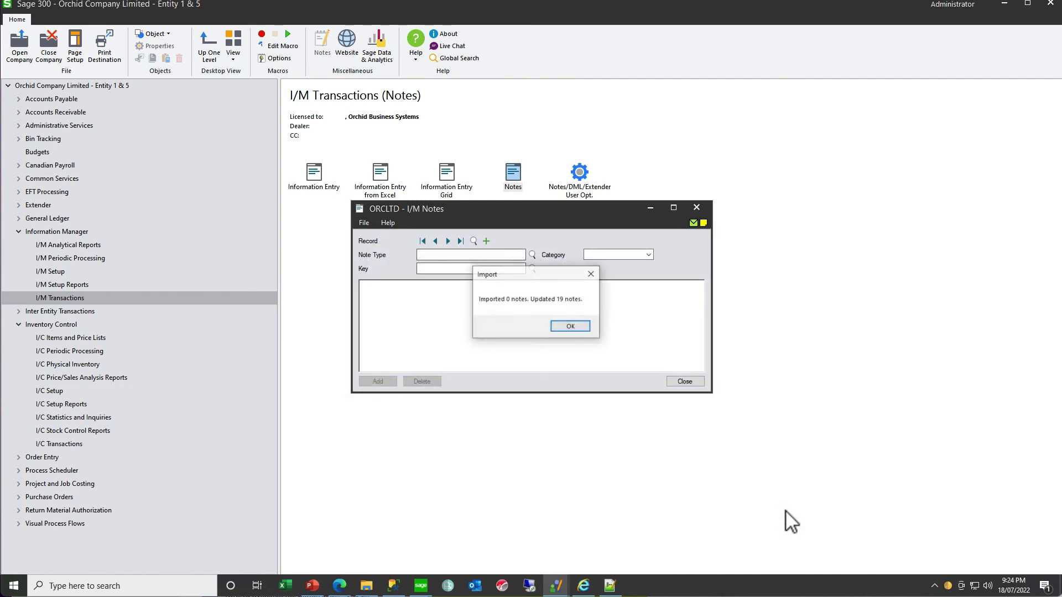